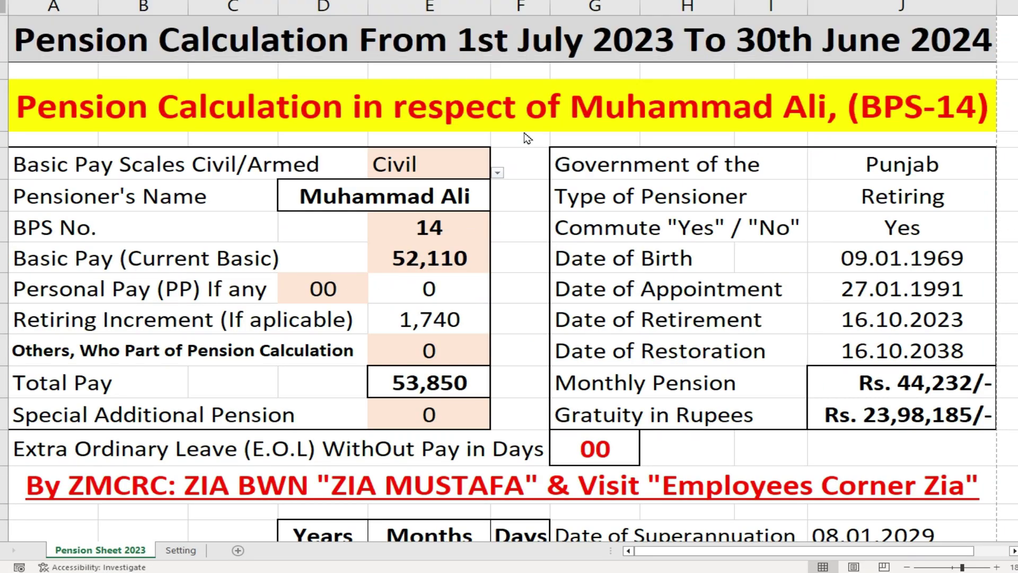
# Review the Civil/Armed pay scale choices and the list of BPS numbers
pyautogui.click(497, 175)
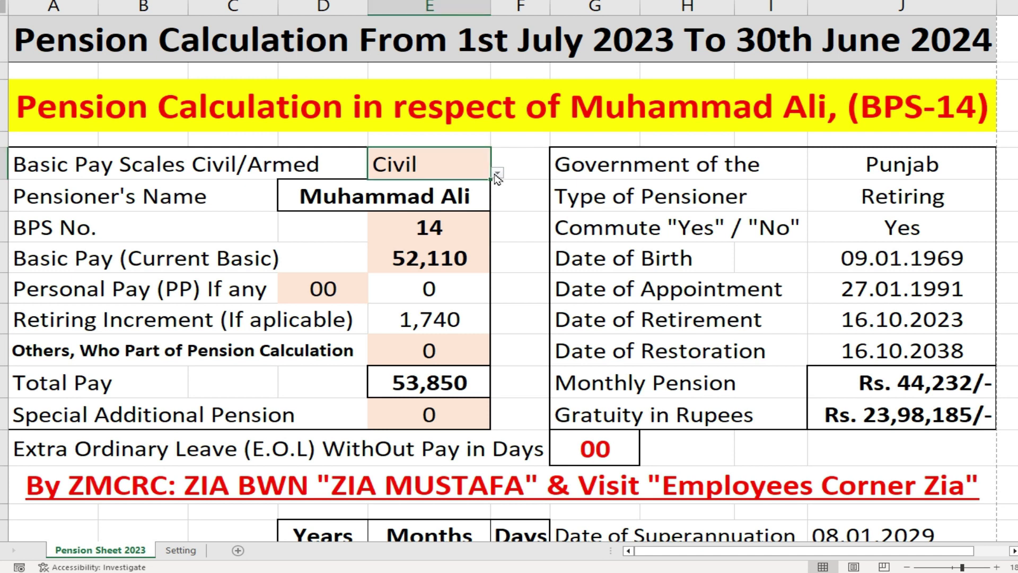
pyautogui.click(498, 174)
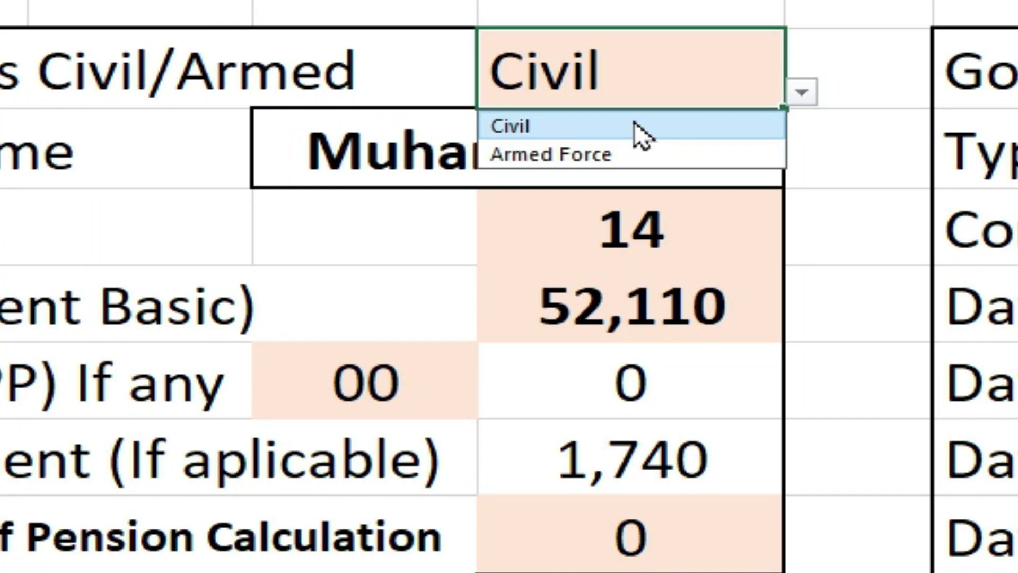
pyautogui.click(639, 130)
pyautogui.click(673, 229)
pyautogui.click(804, 254)
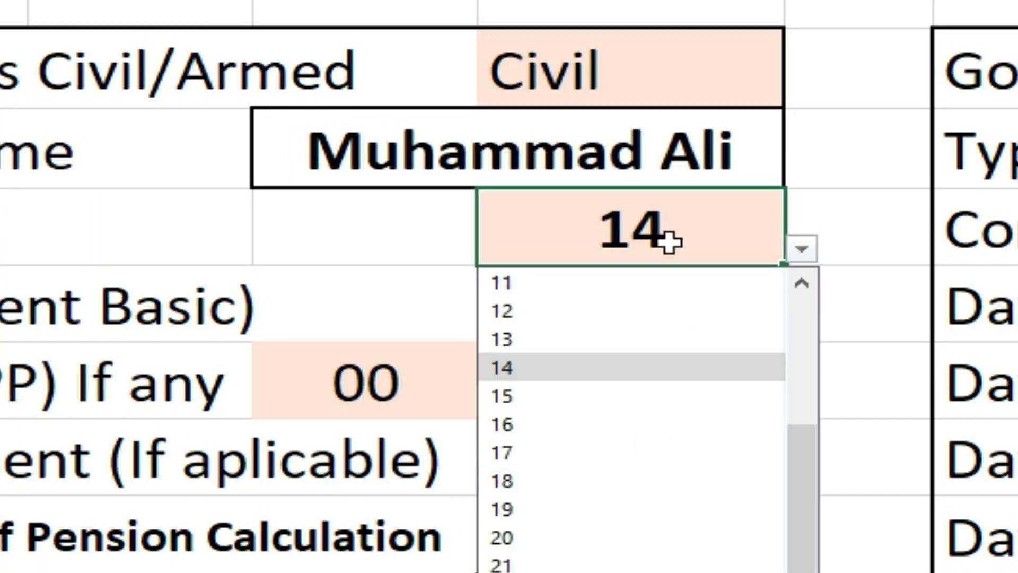
# Switch the pay scale to Armed Force with rank Y-4 and view its basic pay amounts
pyautogui.click(654, 102)
pyautogui.click(801, 94)
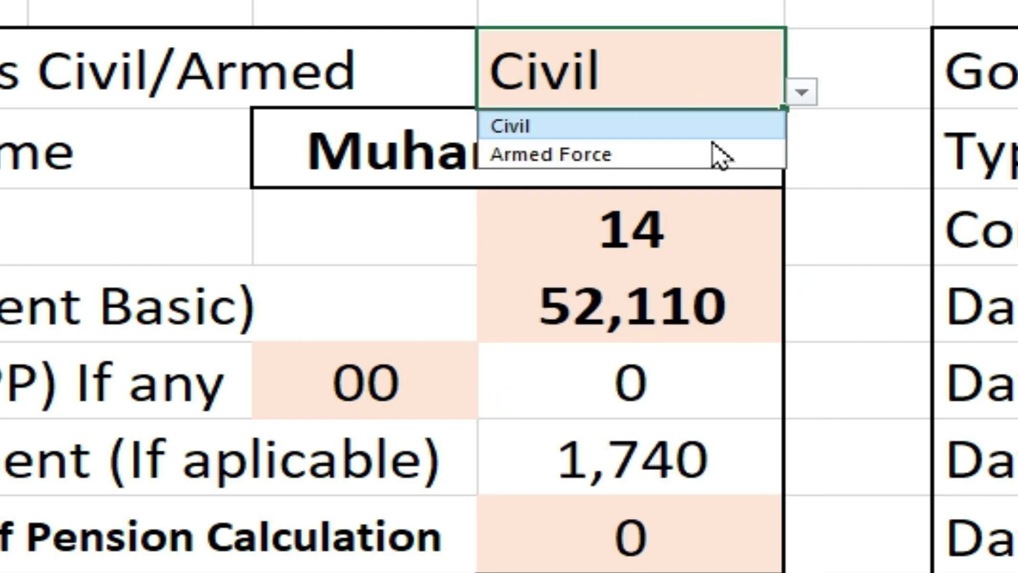
pyautogui.click(689, 154)
pyautogui.click(657, 164)
pyautogui.click(660, 233)
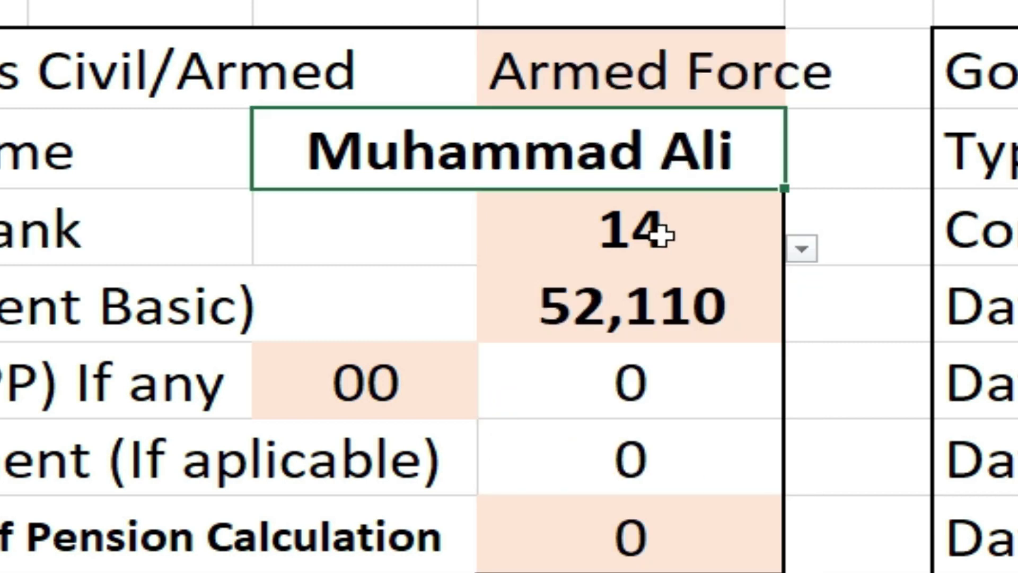
pyautogui.click(801, 250)
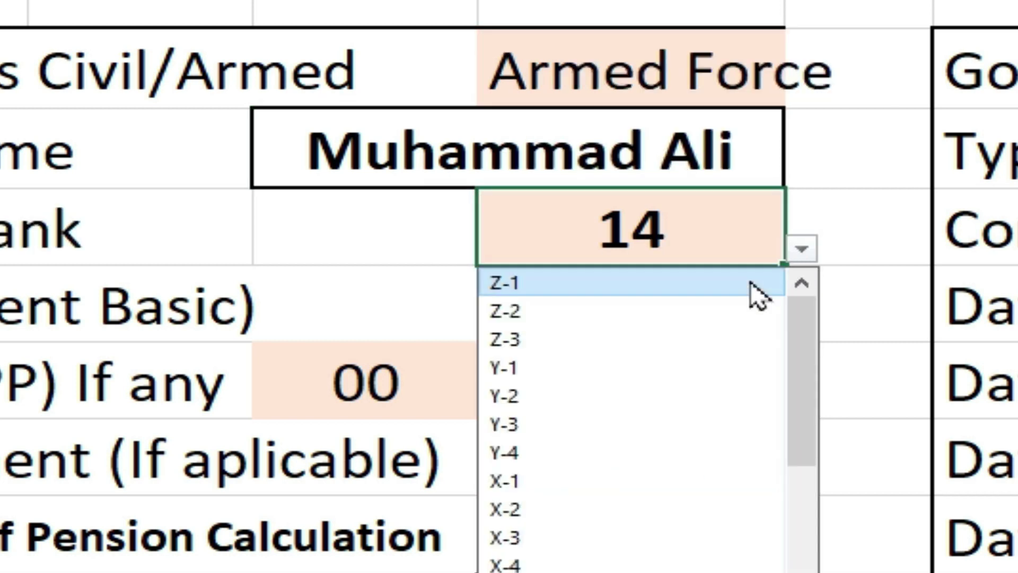
pyautogui.click(635, 461)
pyautogui.click(653, 318)
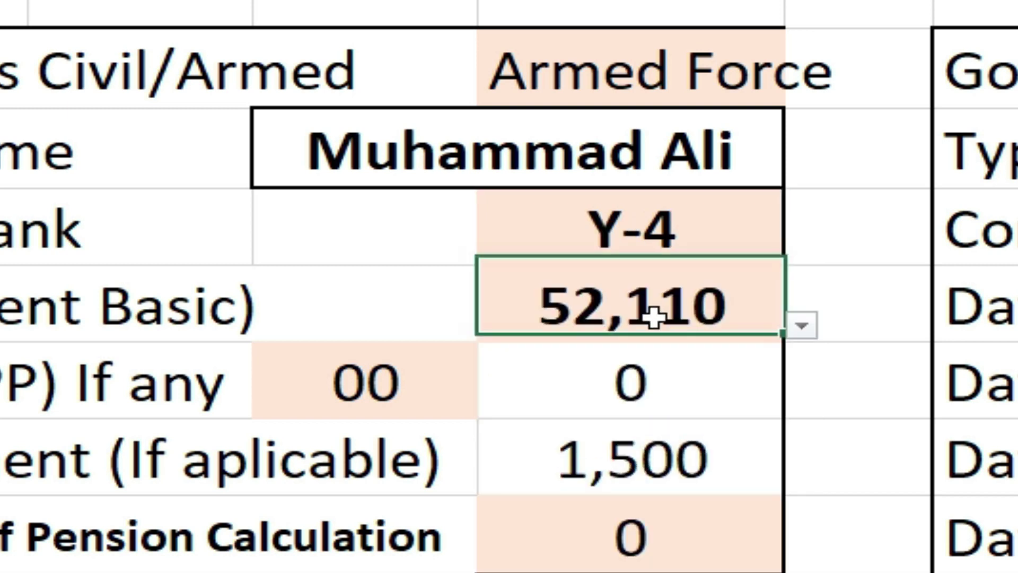
pyautogui.click(813, 322)
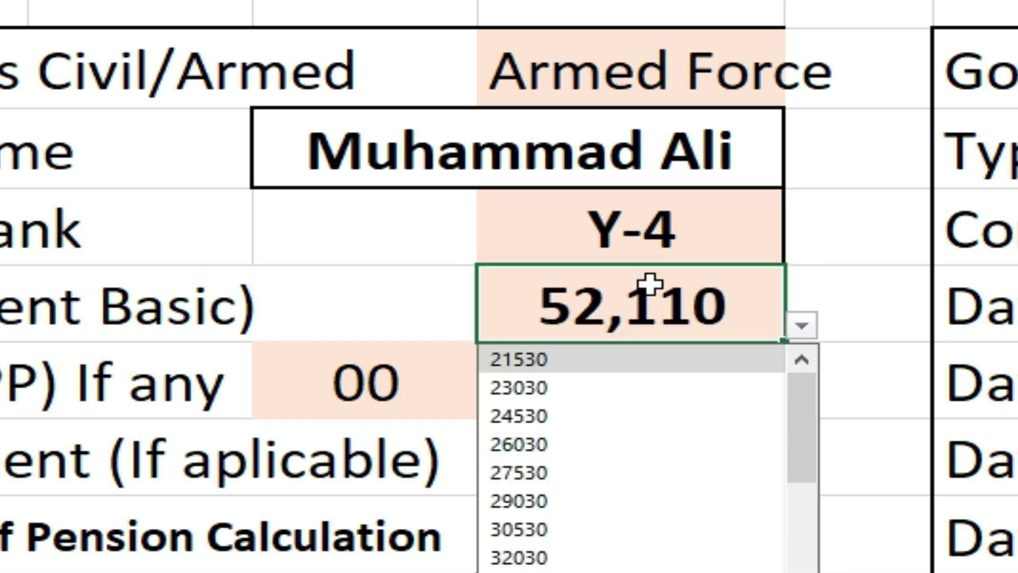
# Switch the pay scale back to Civil with BPS 14 and basic pay 52,110
pyautogui.click(467, 164)
pyautogui.click(497, 172)
pyautogui.click(403, 186)
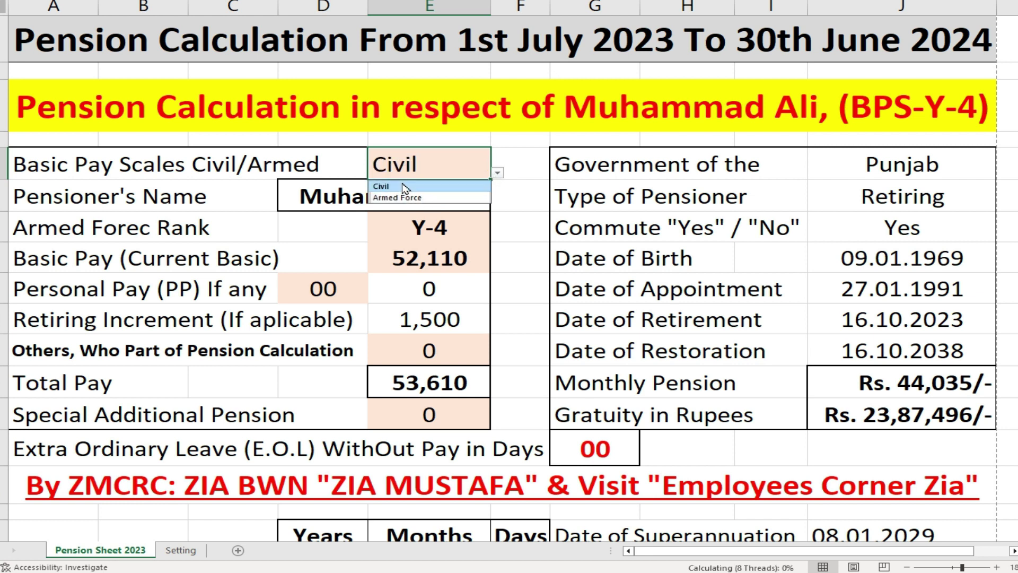
pyautogui.click(467, 232)
pyautogui.click(497, 235)
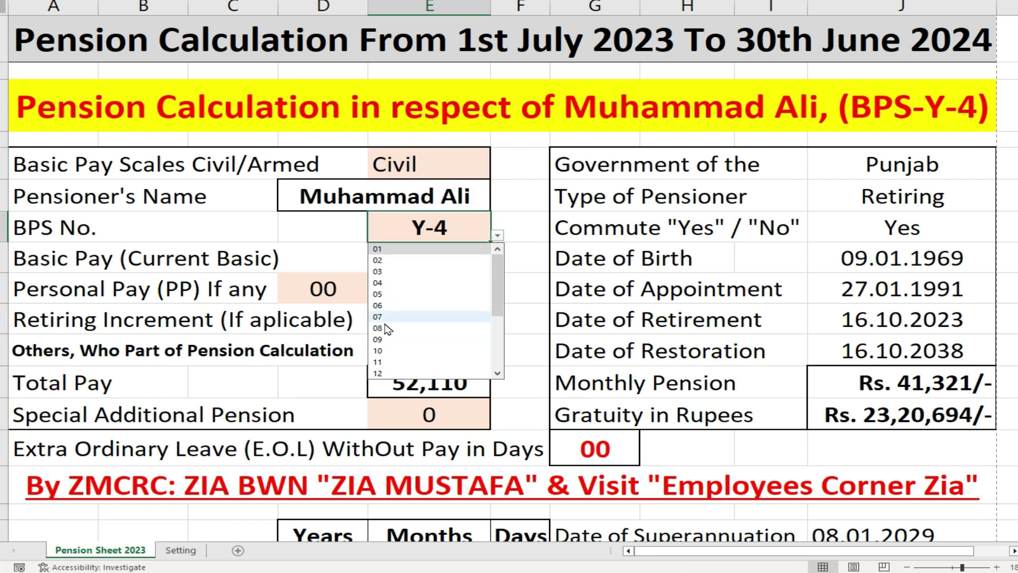
pyautogui.scroll(-1, 387, 328)
pyautogui.scroll(-1, 387, 328)
pyautogui.click(391, 328)
pyautogui.click(424, 260)
pyautogui.click(499, 266)
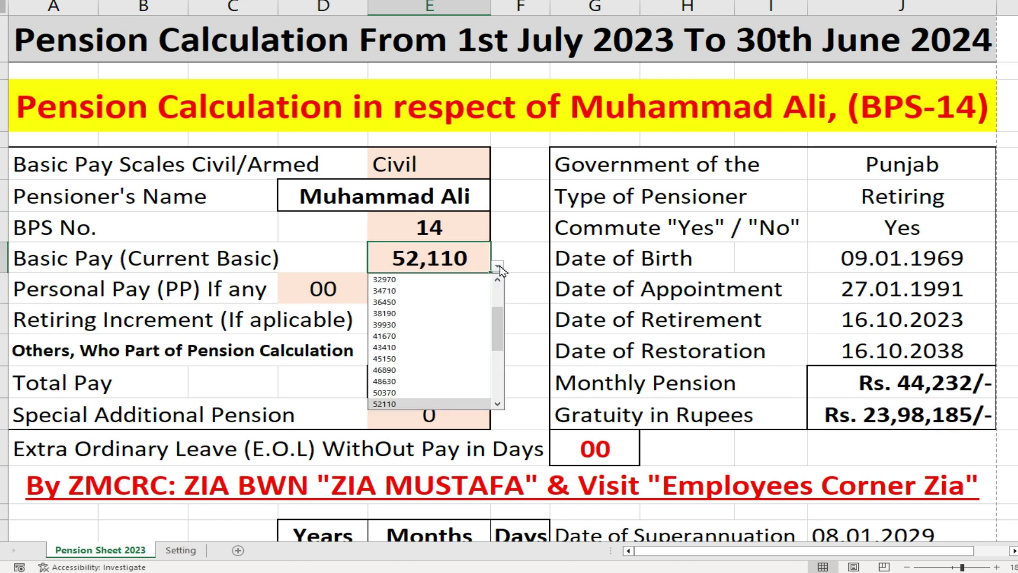
pyautogui.click(464, 258)
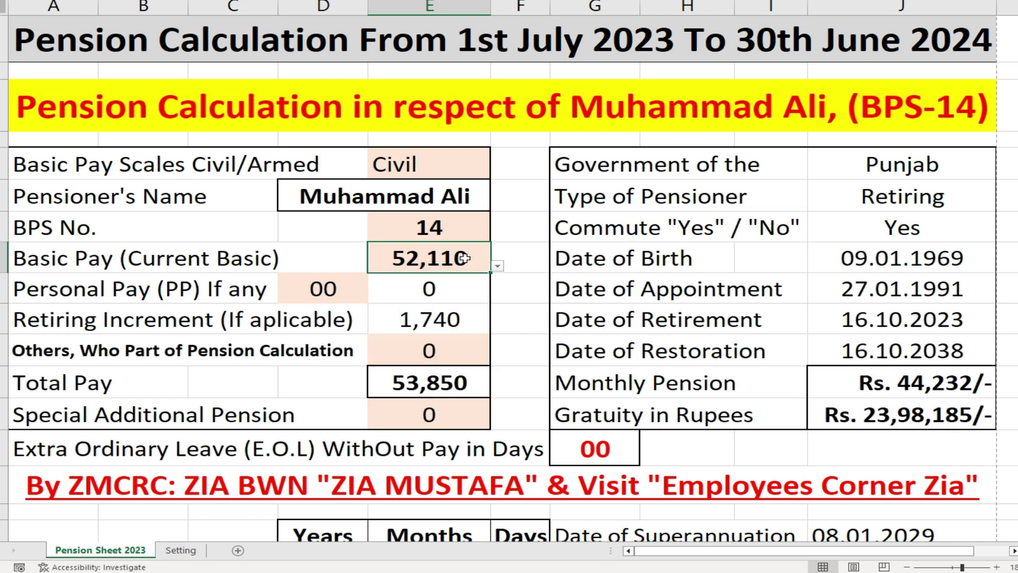
# Try 06 personal pay increments, reset them to 00, and check the 1,740 retiring increment
pyautogui.click(334, 286)
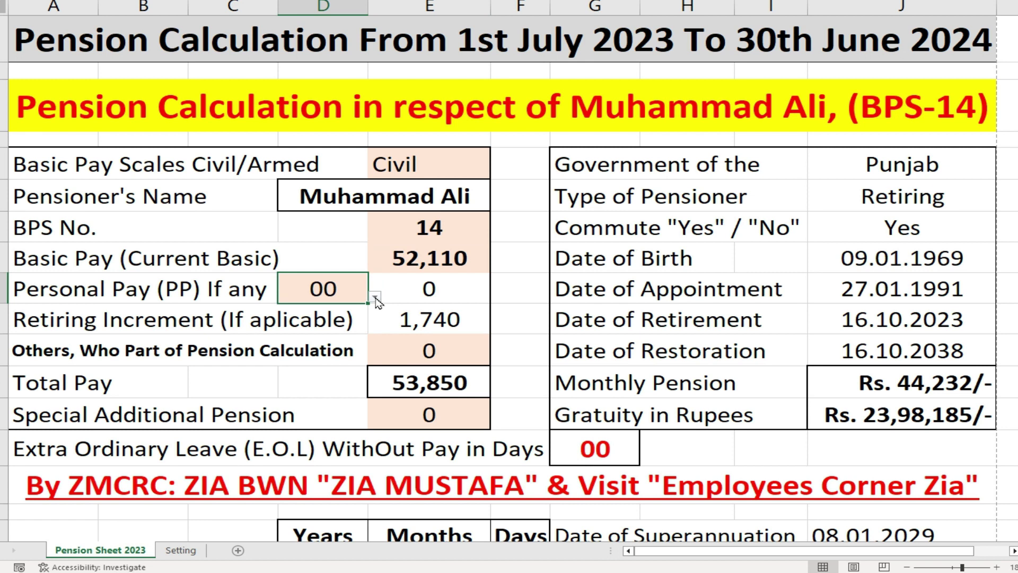
pyautogui.click(375, 297)
pyautogui.moveTo(378, 339)
pyautogui.mouseDown()
pyautogui.moveTo(385, 413)
pyautogui.moveTo(377, 339)
pyautogui.mouseUp()
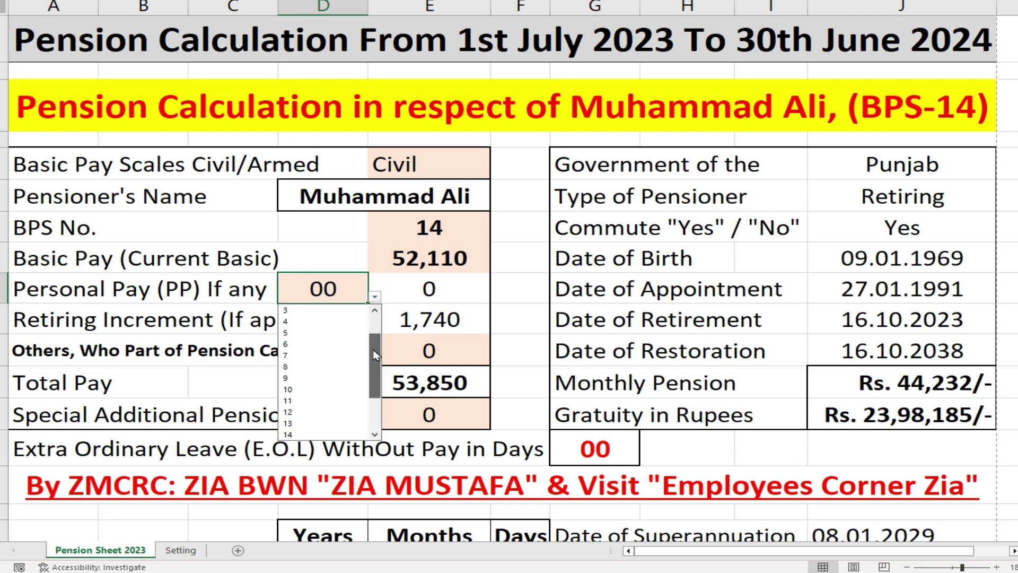
pyautogui.click(316, 353)
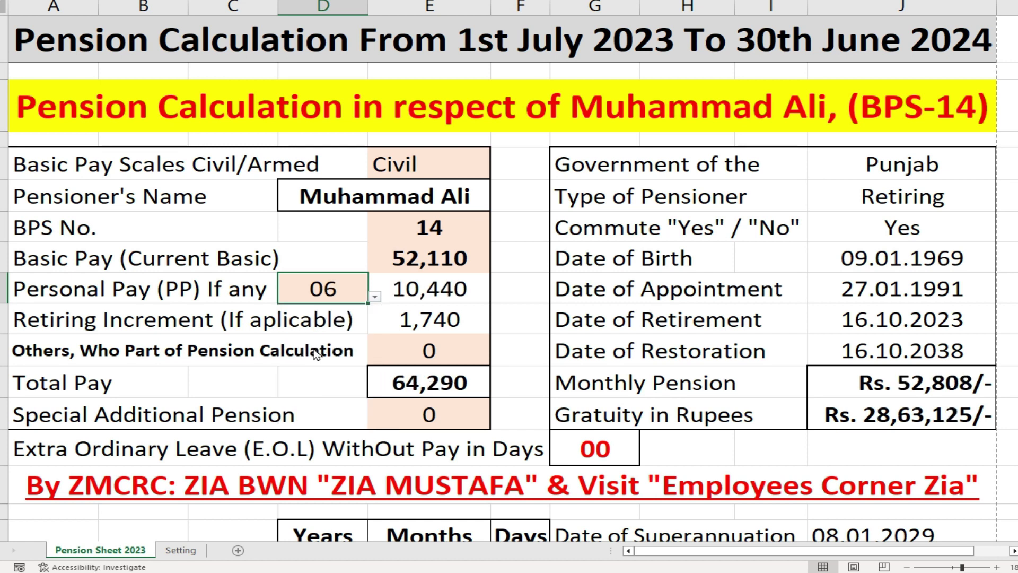
pyautogui.click(374, 297)
pyautogui.click(316, 313)
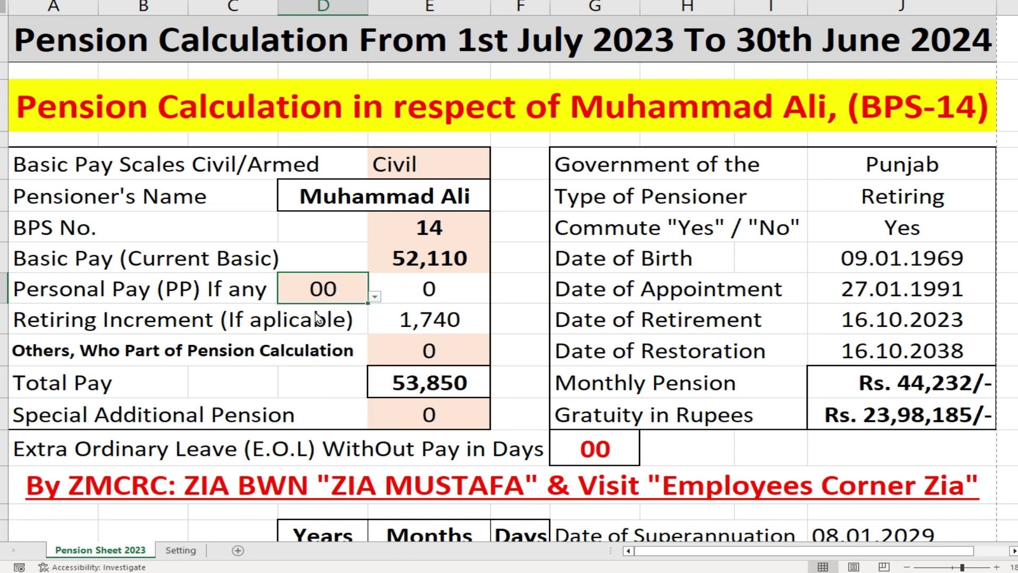
pyautogui.click(430, 317)
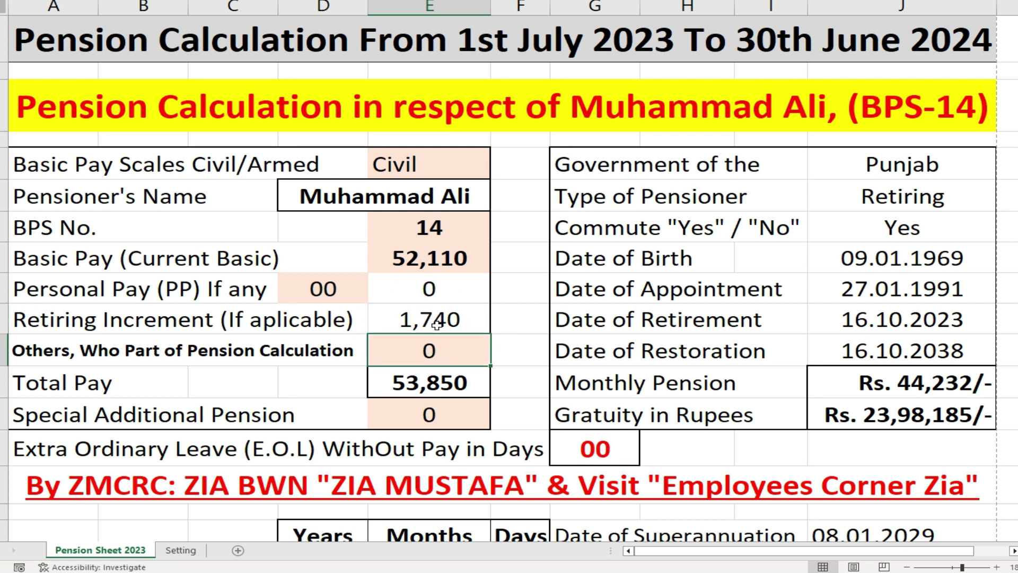
# Check the Others amount, leave Special Additional Pension at 0, and show the government choices on Punjab
pyautogui.click(334, 353)
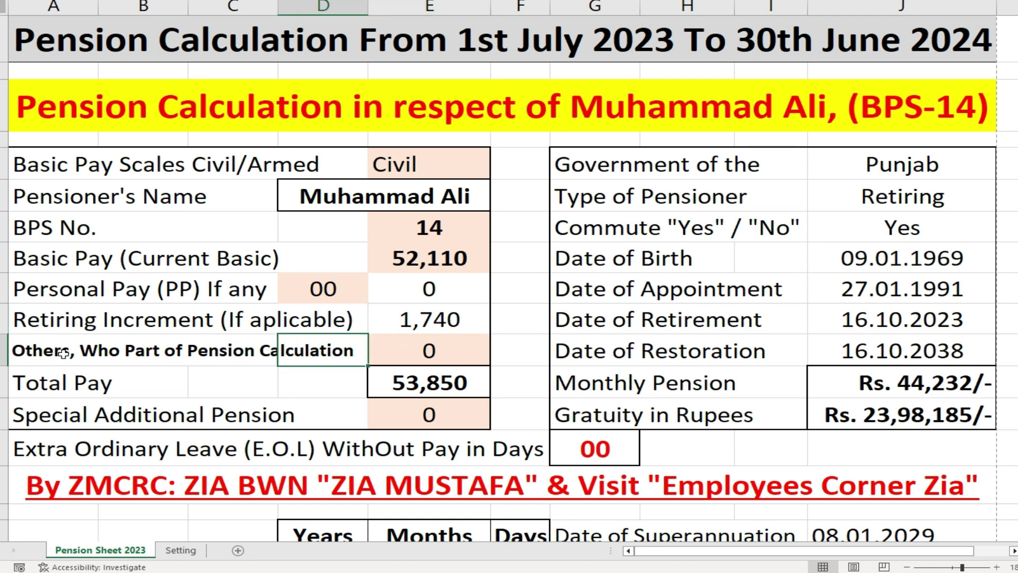
pyautogui.click(408, 356)
pyautogui.click(272, 422)
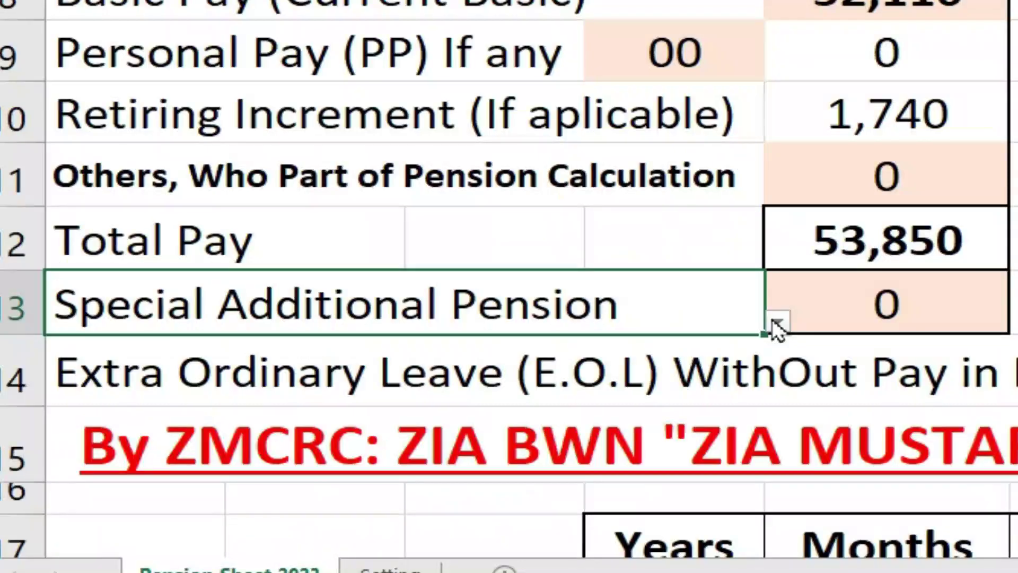
pyautogui.click(777, 323)
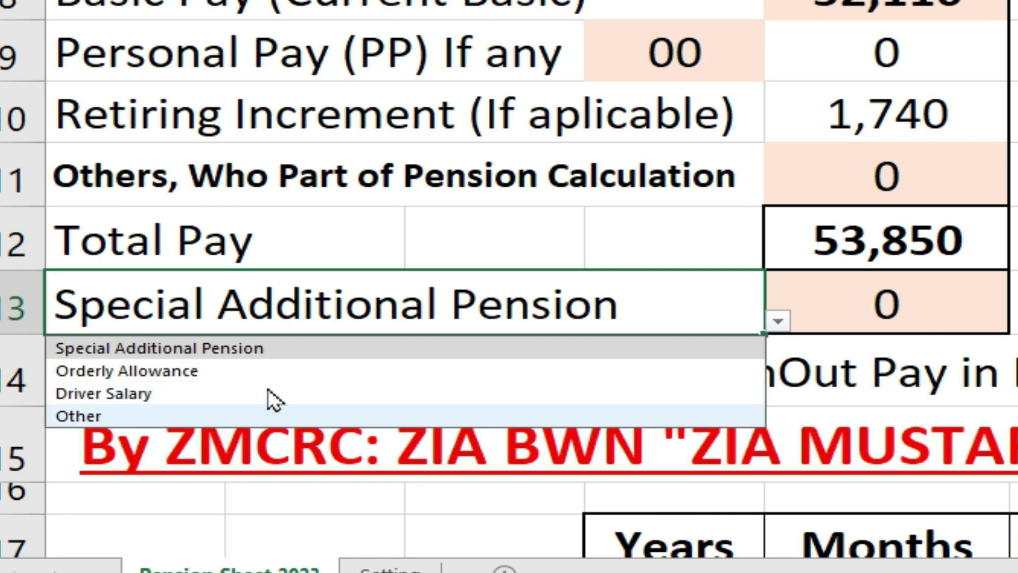
pyautogui.click(295, 316)
pyautogui.click(820, 313)
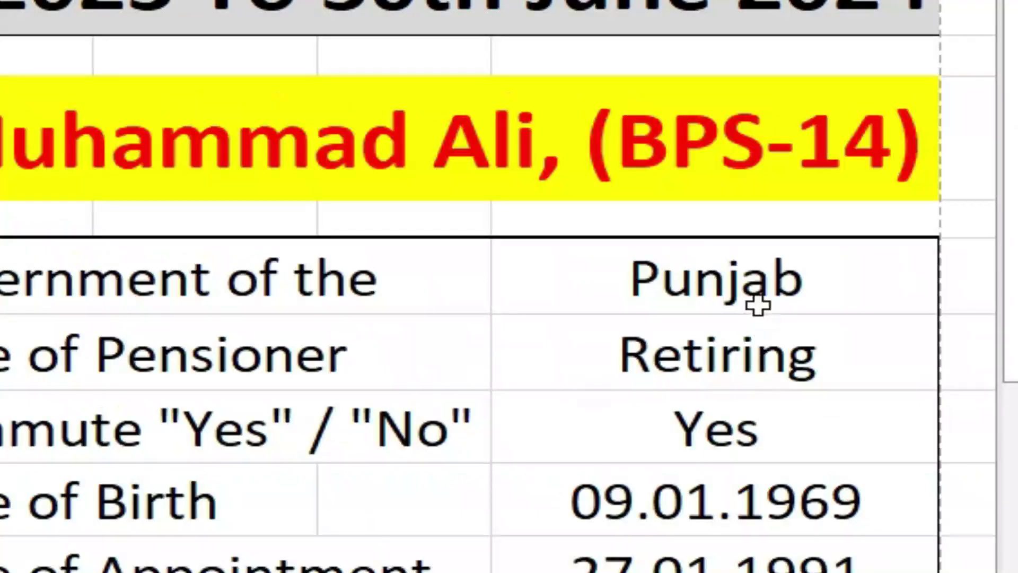
pyautogui.click(920, 165)
pyautogui.click(960, 300)
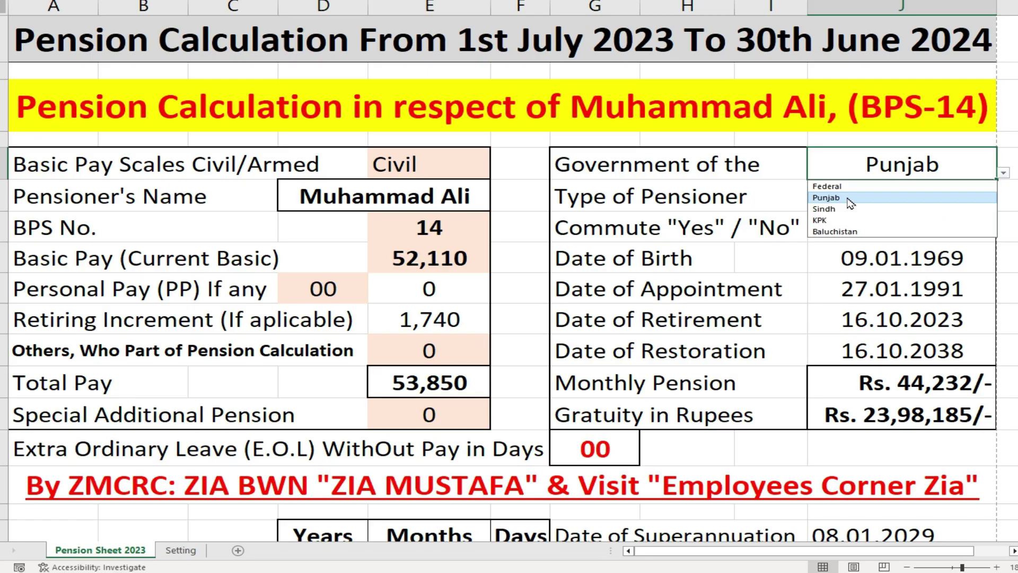
pyautogui.click(850, 203)
pyautogui.scroll(-1, 703, 305)
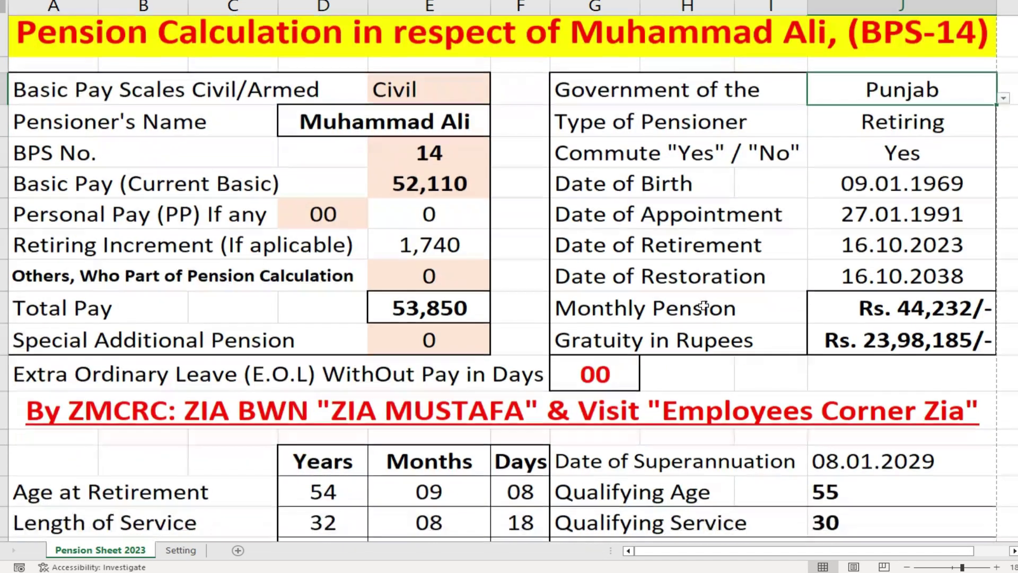
pyautogui.scroll(-3, 703, 306)
pyautogui.scroll(-1, 703, 305)
pyautogui.scroll(-3, 703, 306)
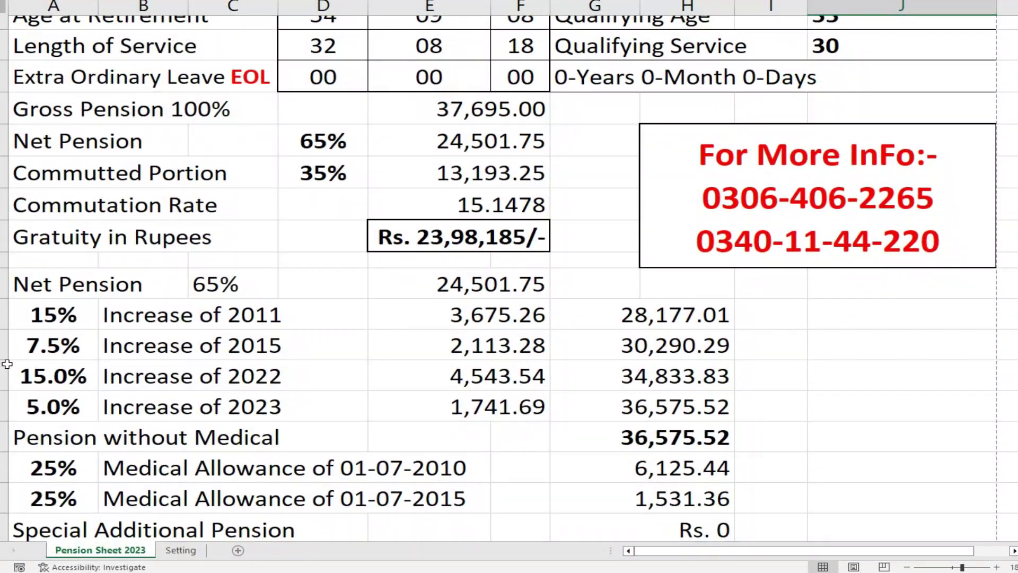
pyautogui.moveTo(33, 315); pyautogui.dragTo(33, 406)
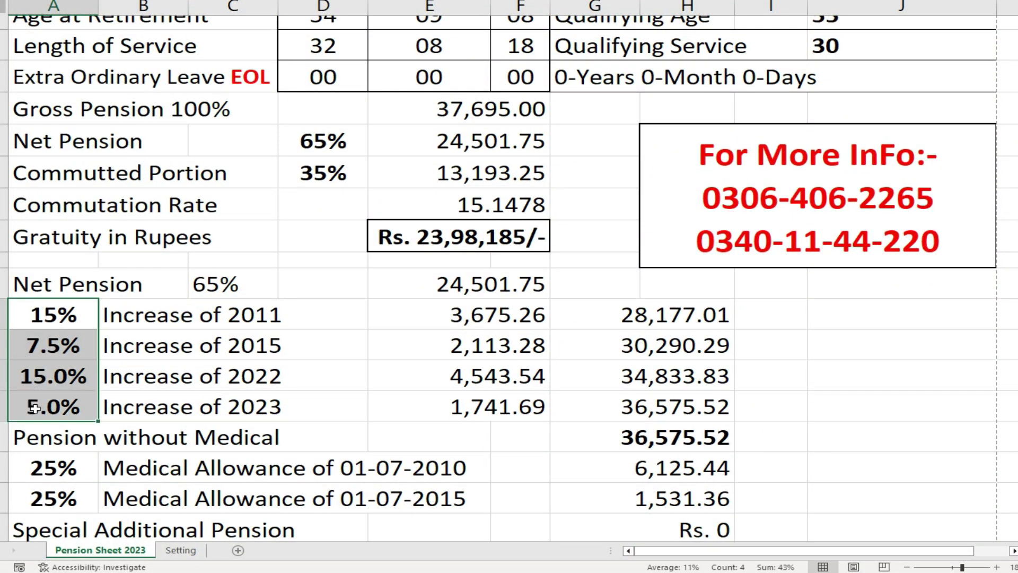
pyautogui.scroll(6, 910, 228)
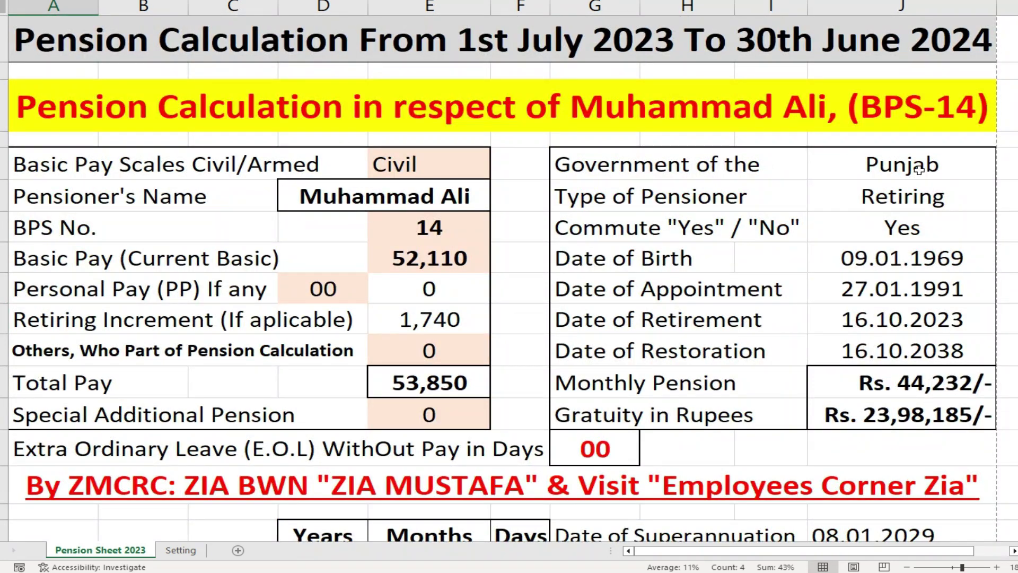
pyautogui.click(919, 170)
pyautogui.click(1004, 172)
pyautogui.click(827, 220)
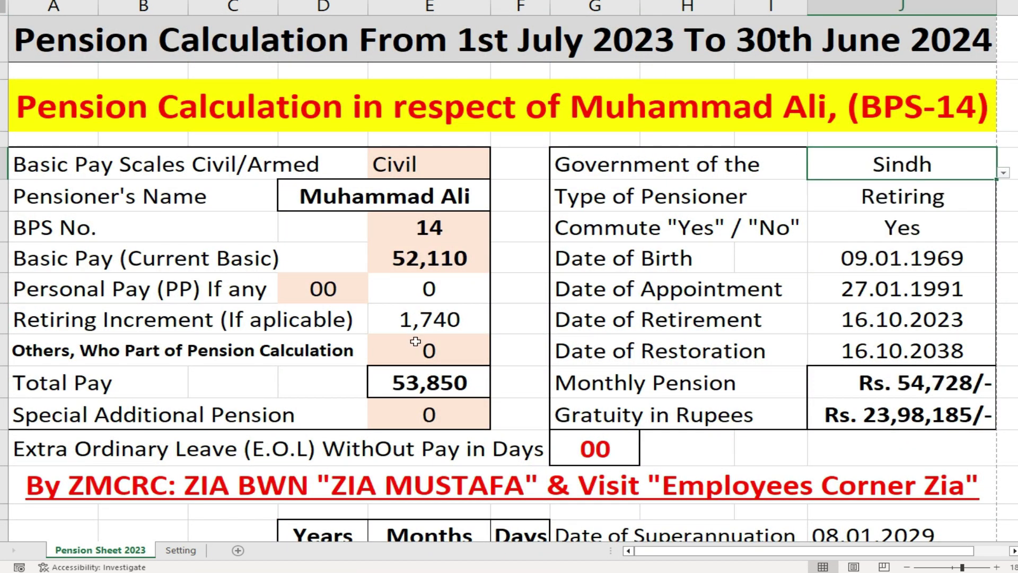
pyautogui.scroll(-5, 415, 342)
pyautogui.scroll(-1, 415, 342)
pyautogui.click(58, 377)
pyautogui.click(55, 408)
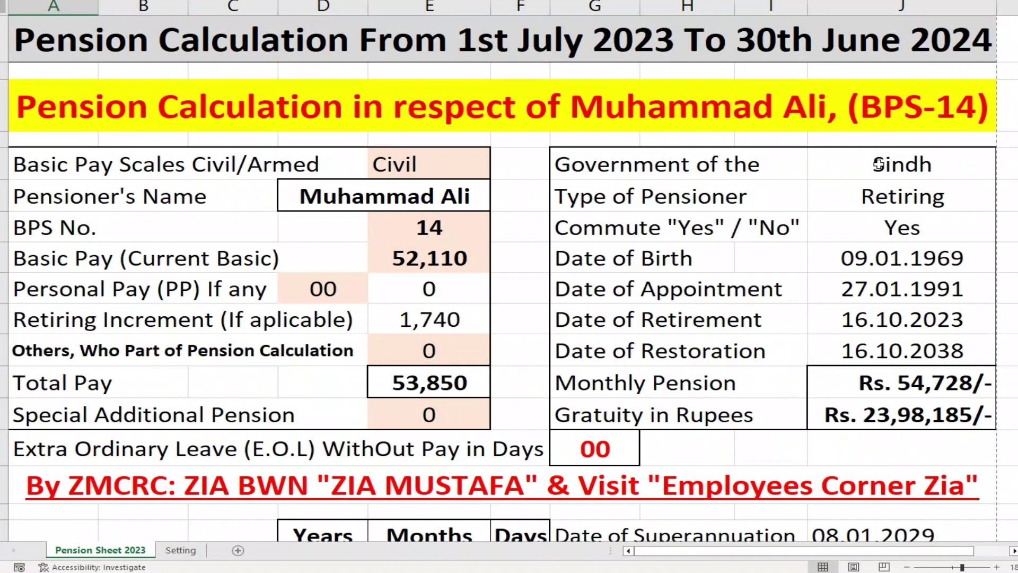
pyautogui.click(981, 175)
pyautogui.click(1004, 173)
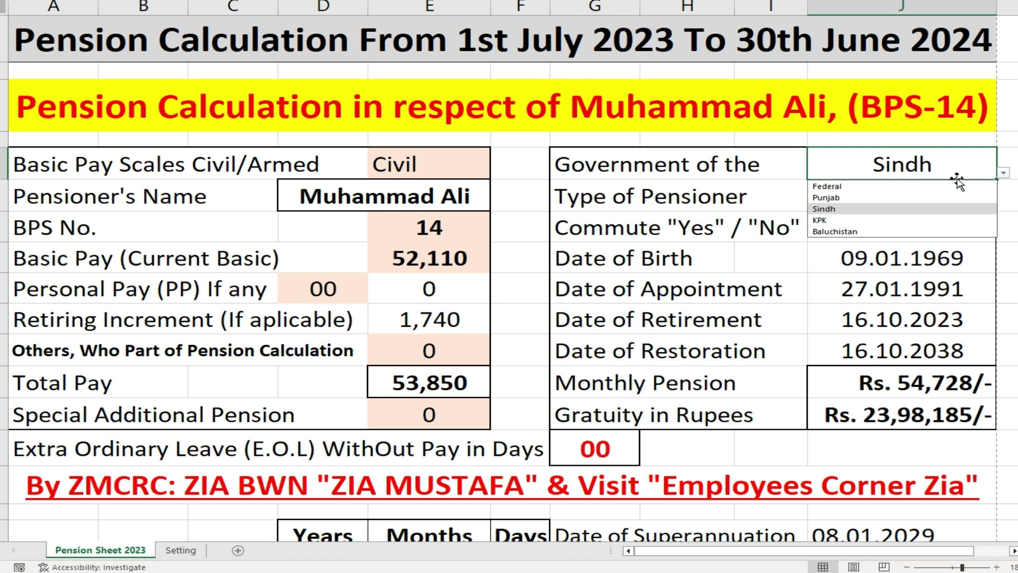
pyautogui.click(826, 197)
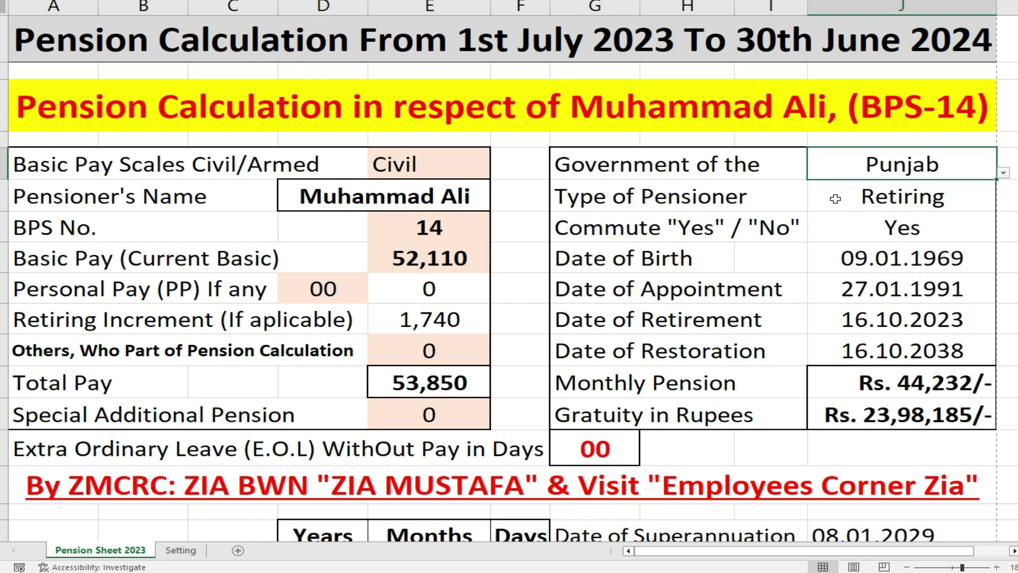
pyautogui.click(994, 205)
pyautogui.click(1003, 205)
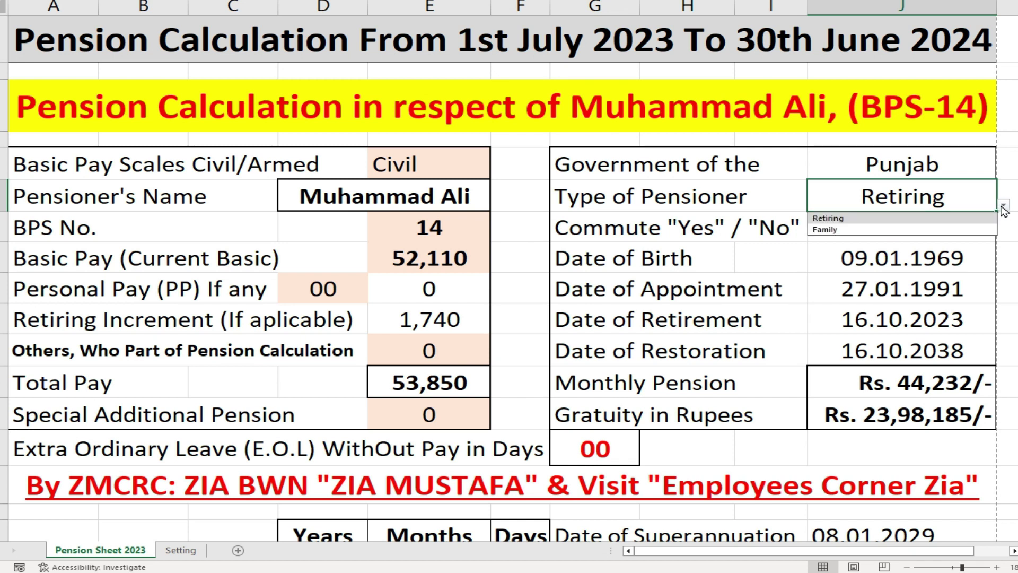
pyautogui.click(825, 230)
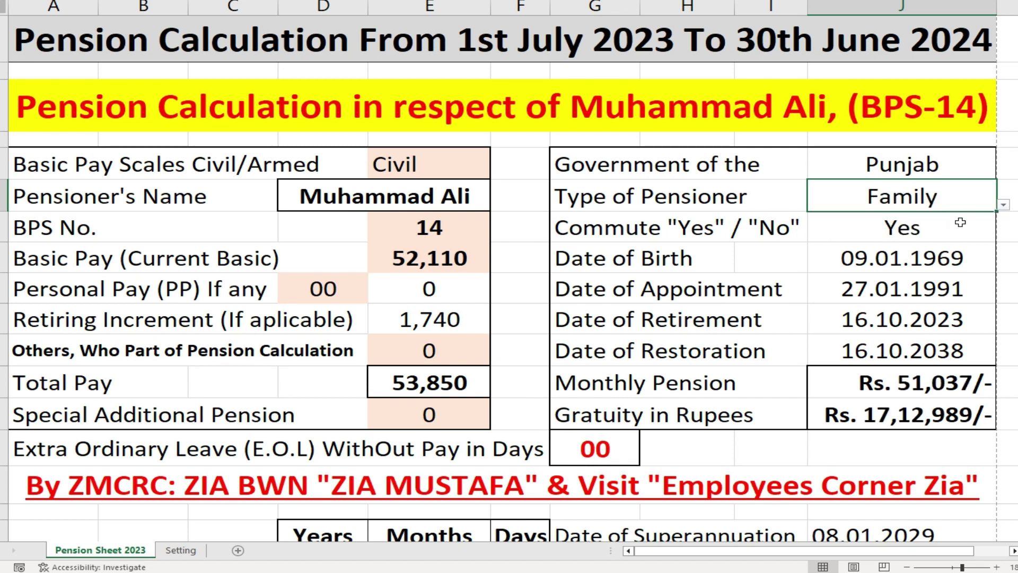
pyautogui.click(1004, 205)
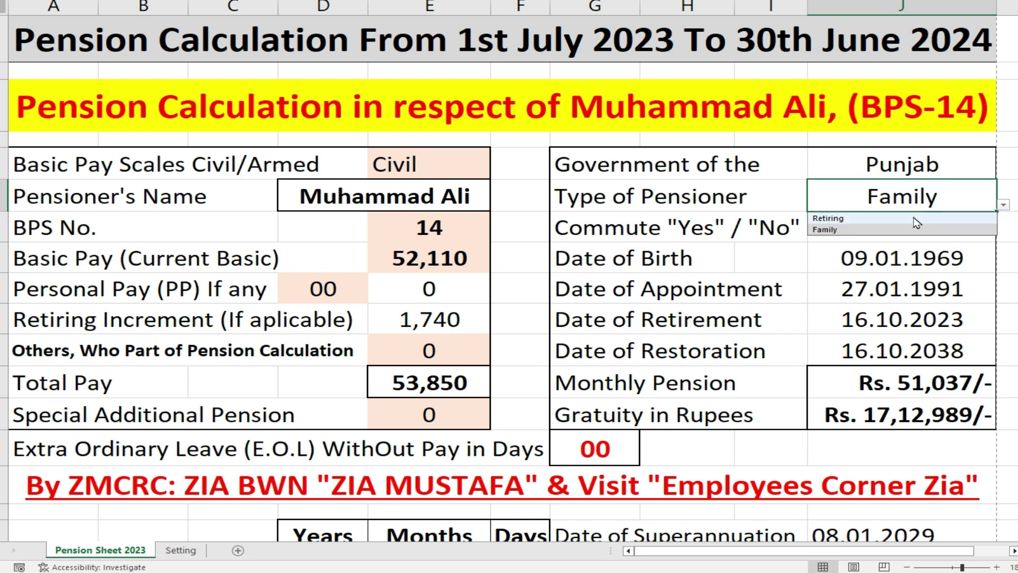
pyautogui.click(828, 219)
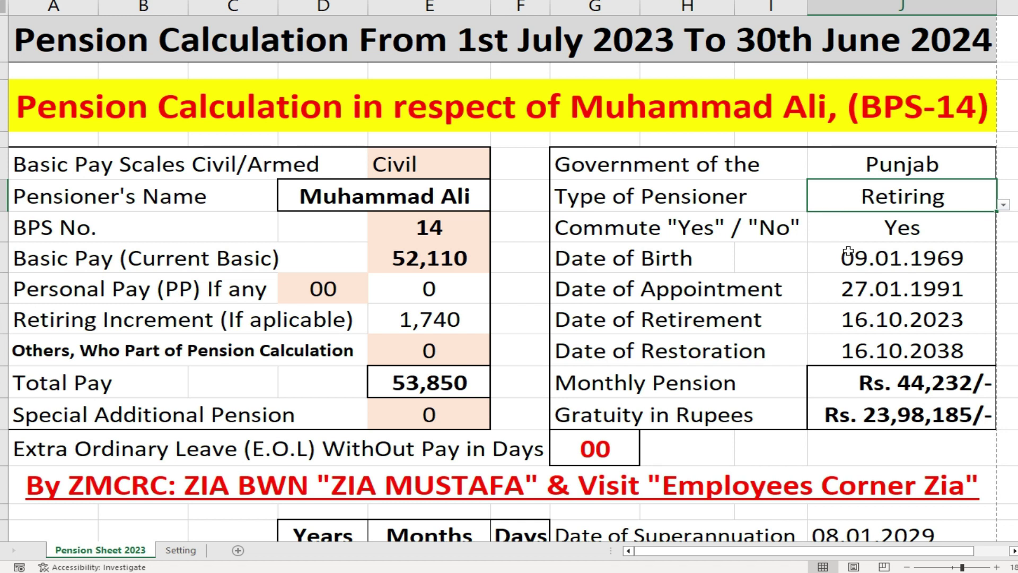
pyautogui.click(578, 228)
pyautogui.click(843, 238)
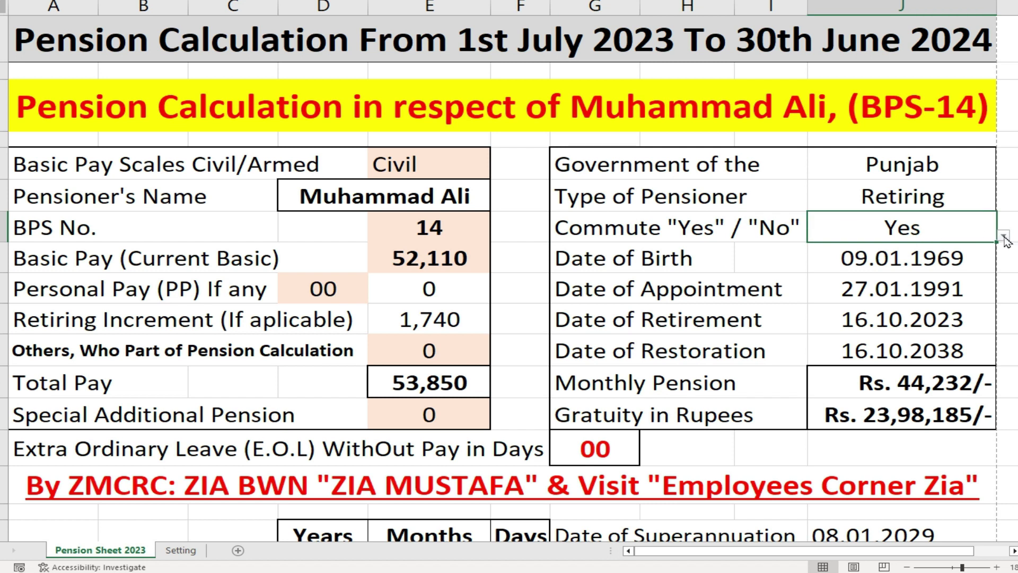
pyautogui.click(1003, 235)
pyautogui.click(845, 266)
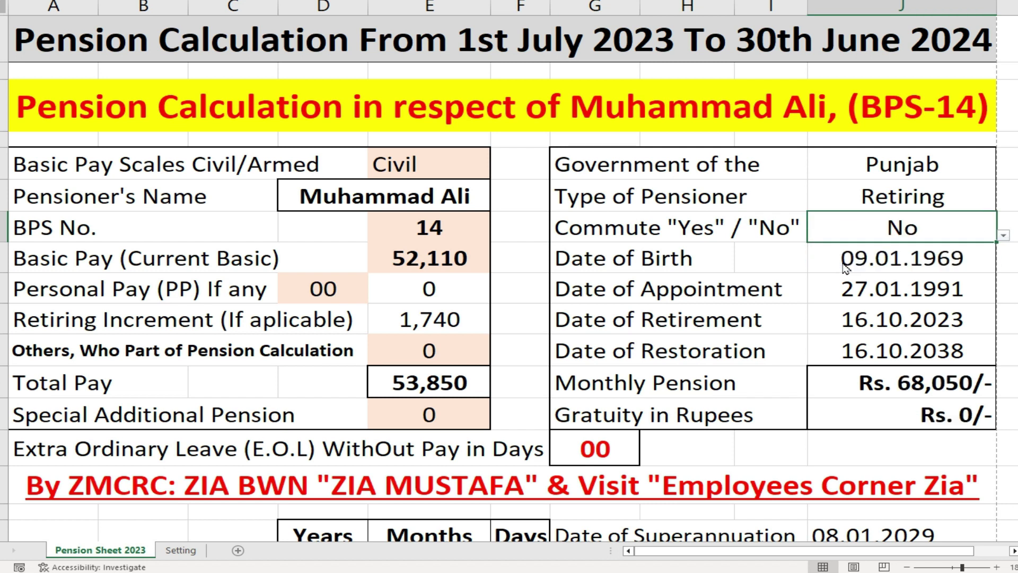
pyautogui.click(1004, 235)
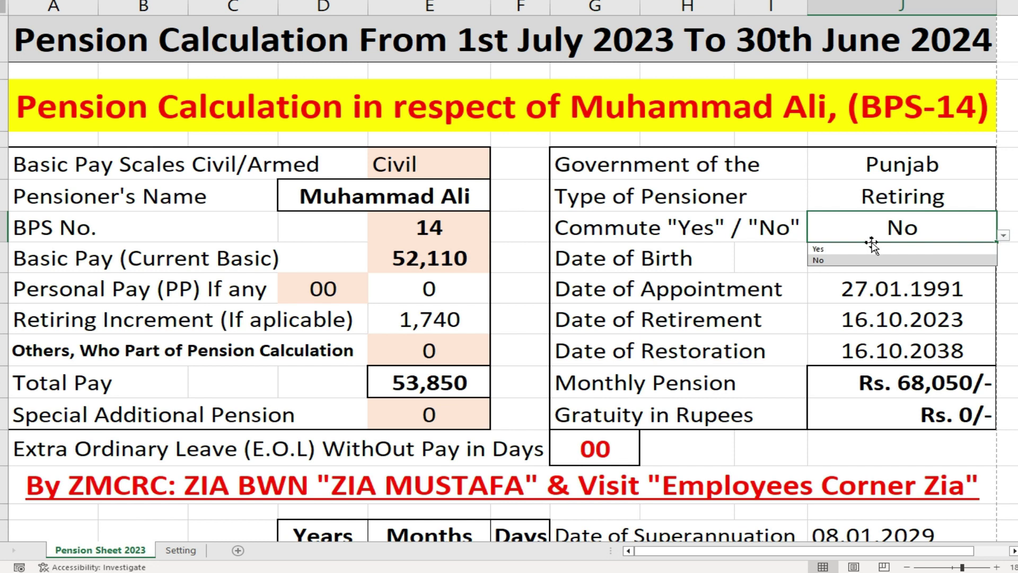
pyautogui.click(829, 254)
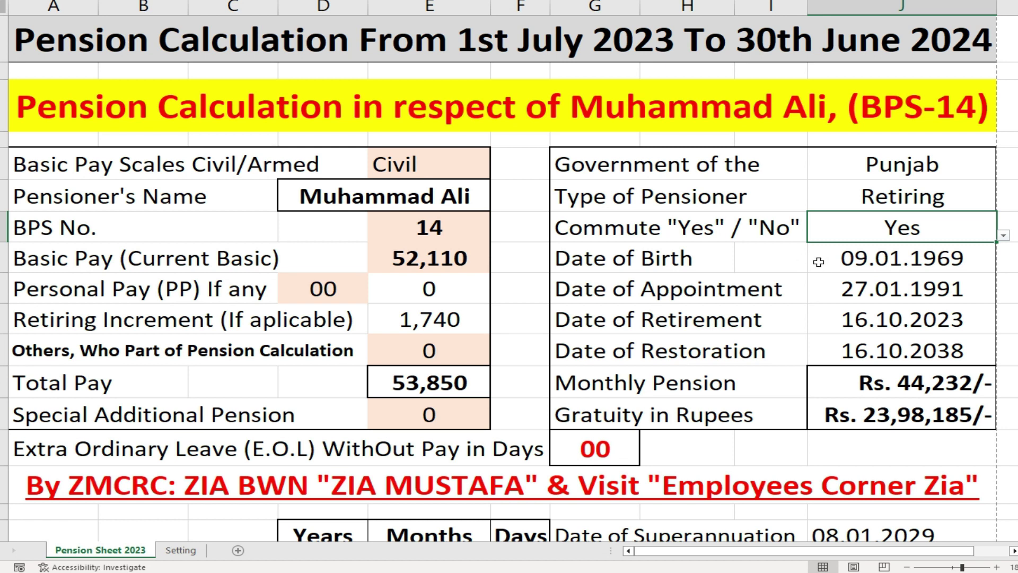
pyautogui.click(820, 261)
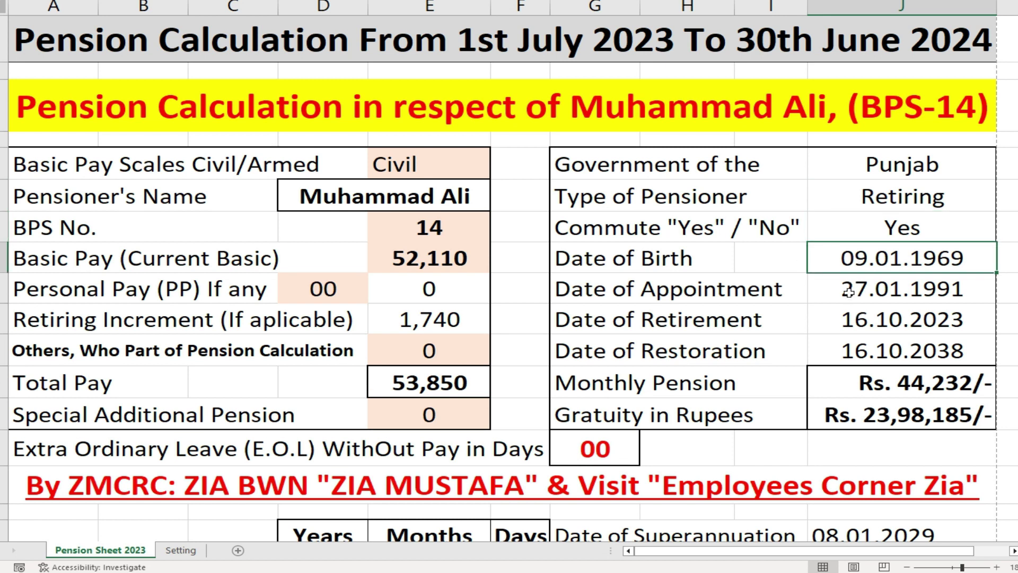
pyautogui.click(847, 292)
pyautogui.click(842, 320)
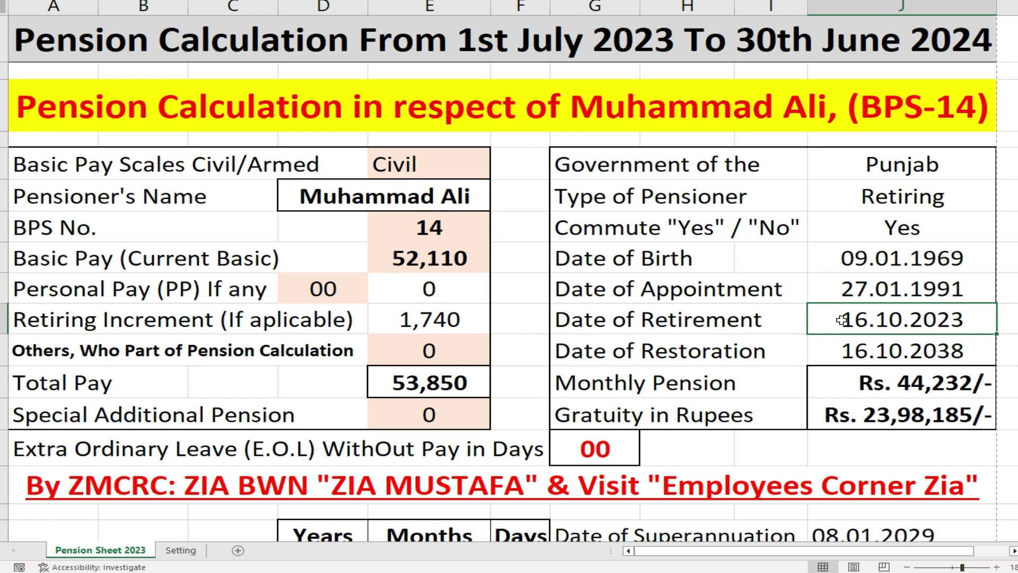
pyautogui.click(842, 354)
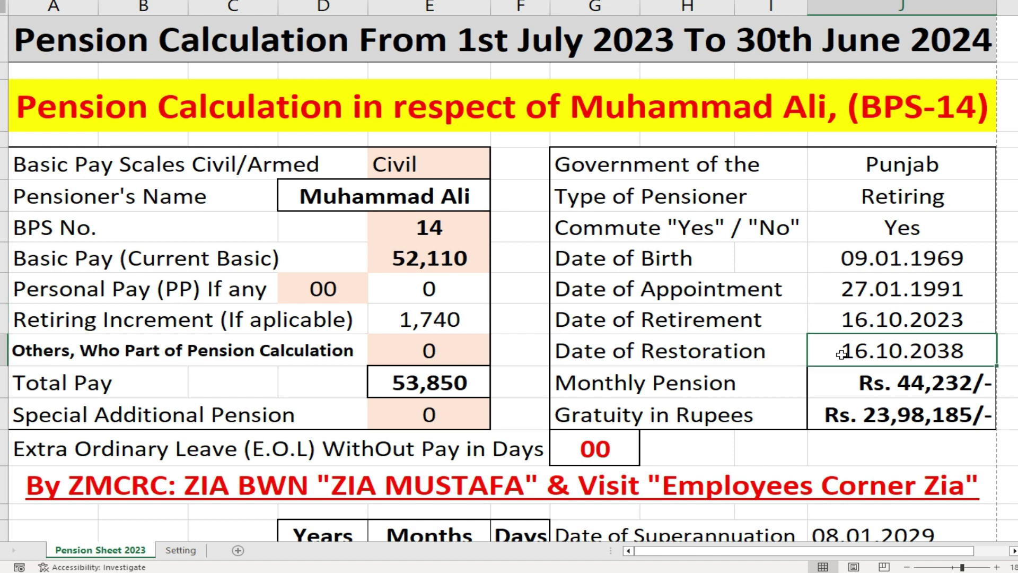
pyautogui.scroll(-1, 842, 354)
pyautogui.click(848, 292)
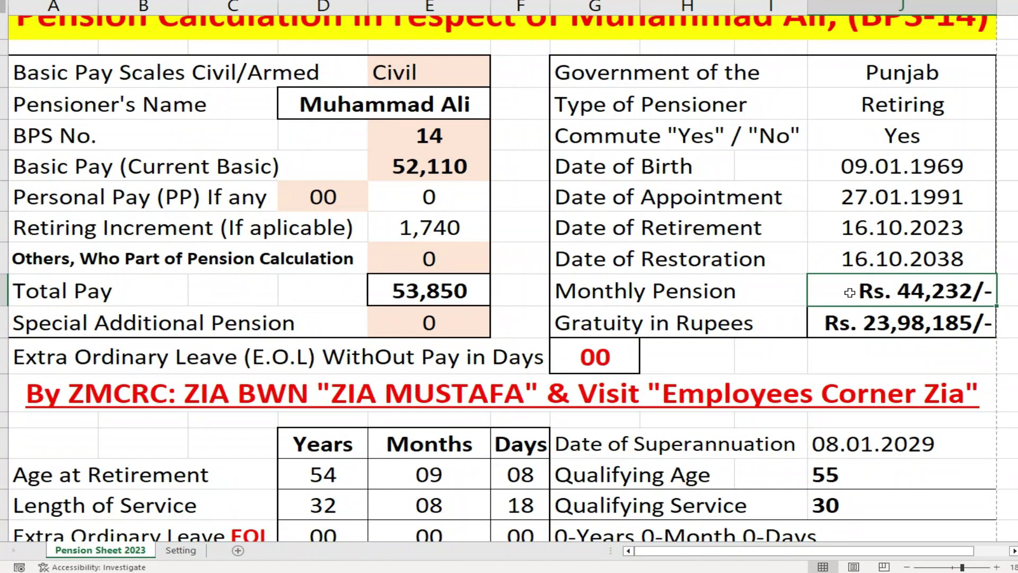
pyautogui.click(850, 323)
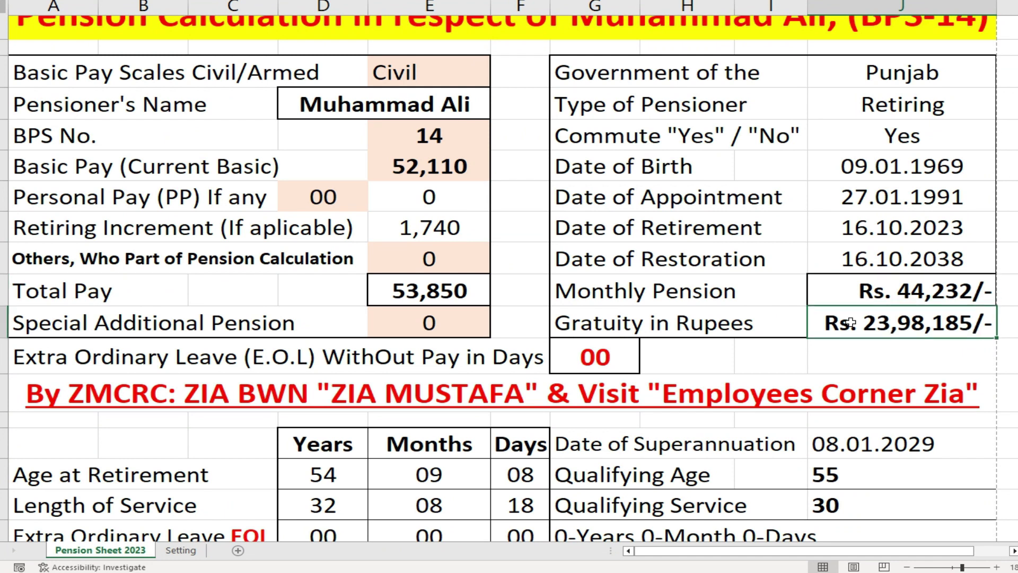
pyautogui.click(590, 359)
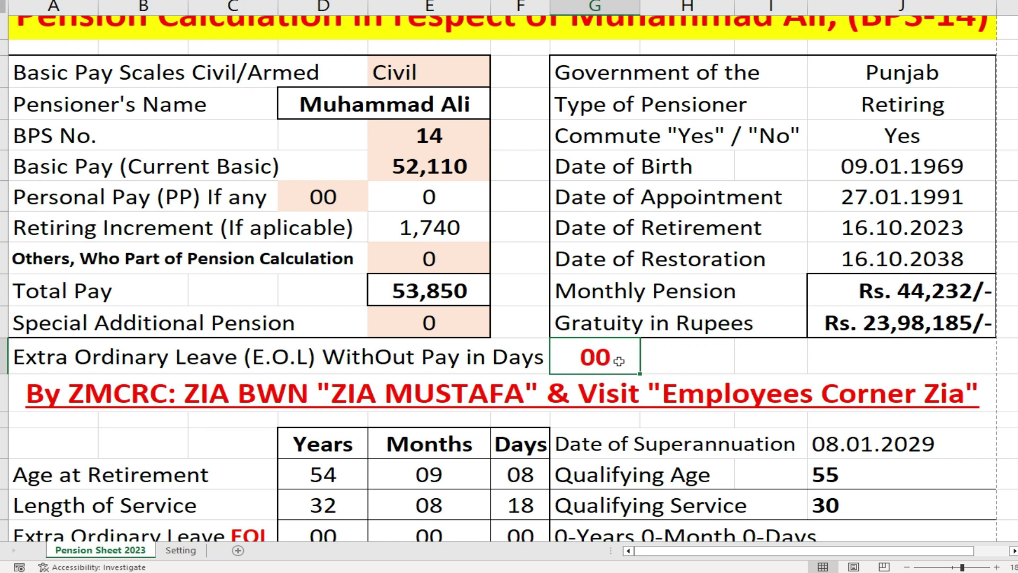
pyautogui.write('96')
pyautogui.press('Return')
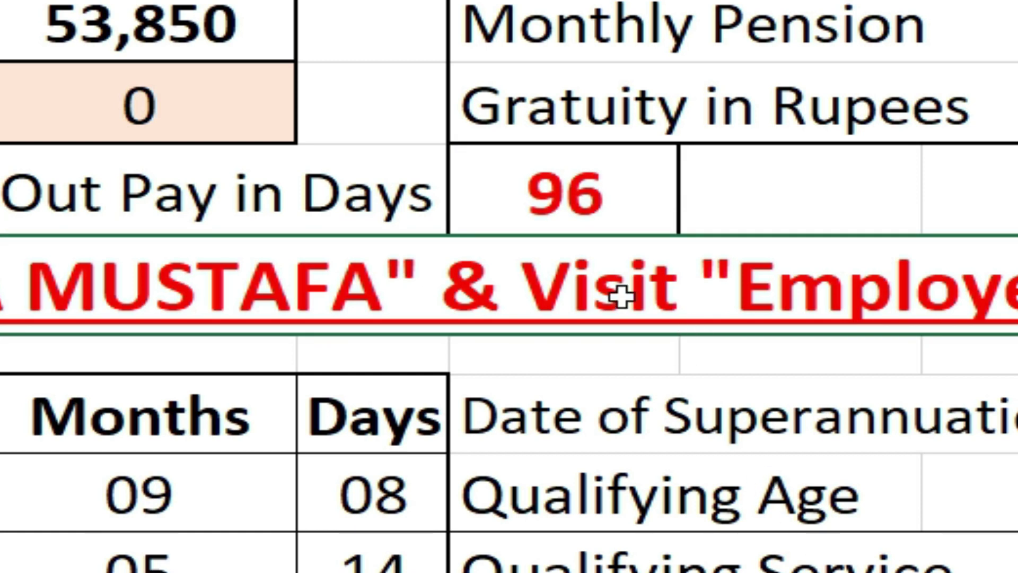
pyautogui.click(562, 226)
pyautogui.write('0')
pyautogui.press('Escape')
pyautogui.write('0')
pyautogui.press('Return')
pyautogui.scroll(-1, 636, 419)
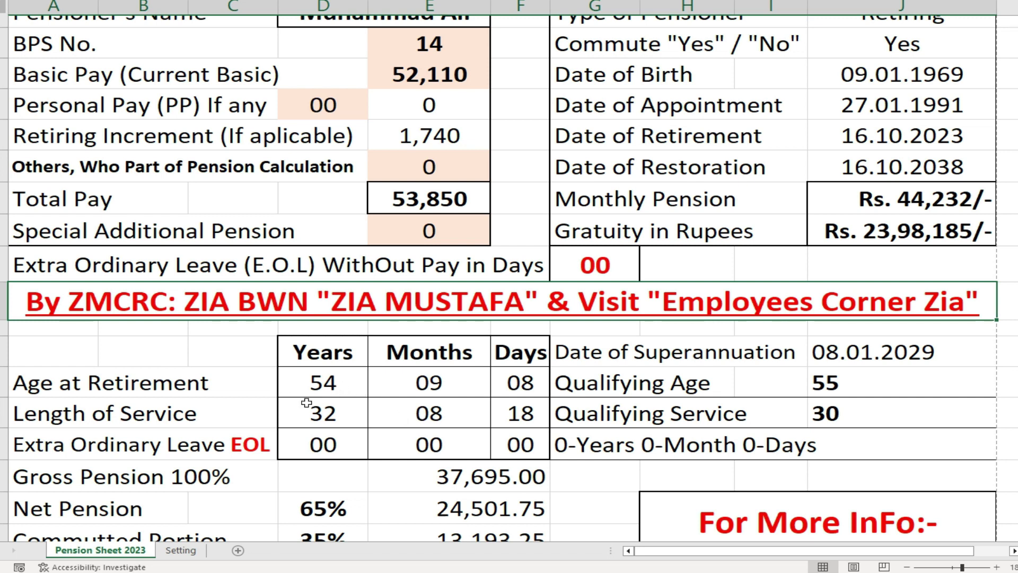
pyautogui.scroll(-1, 308, 359)
pyautogui.scroll(-1, 313, 265)
pyautogui.moveTo(315, 172); pyautogui.dragTo(504, 259)
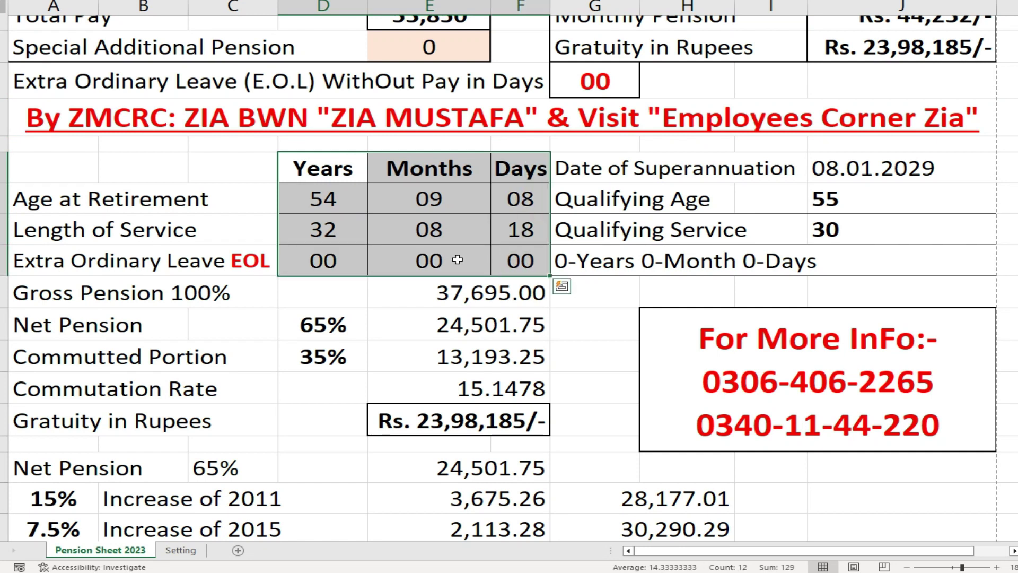
pyautogui.click(323, 224)
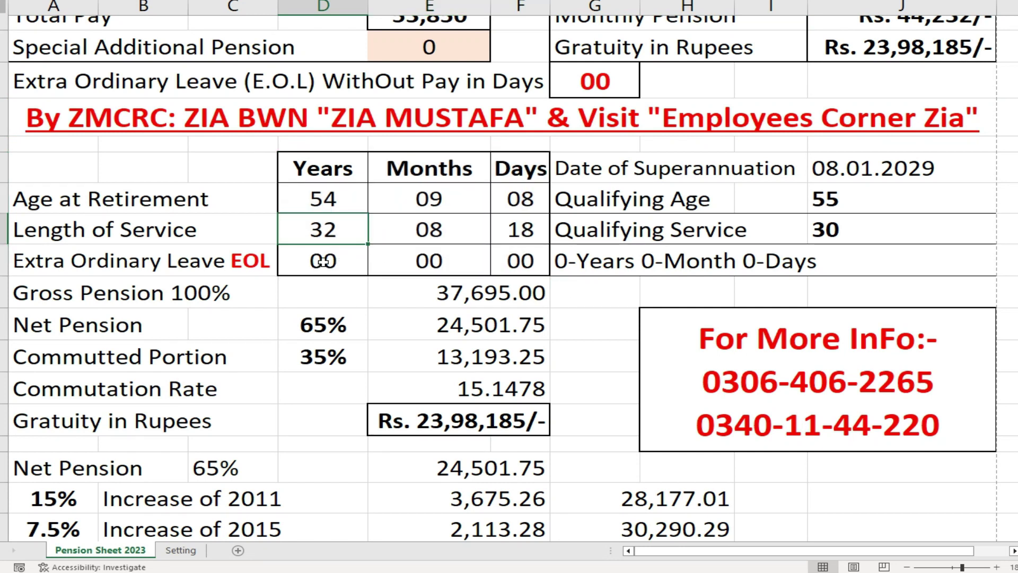
pyautogui.moveTo(322, 262); pyautogui.dragTo(498, 264)
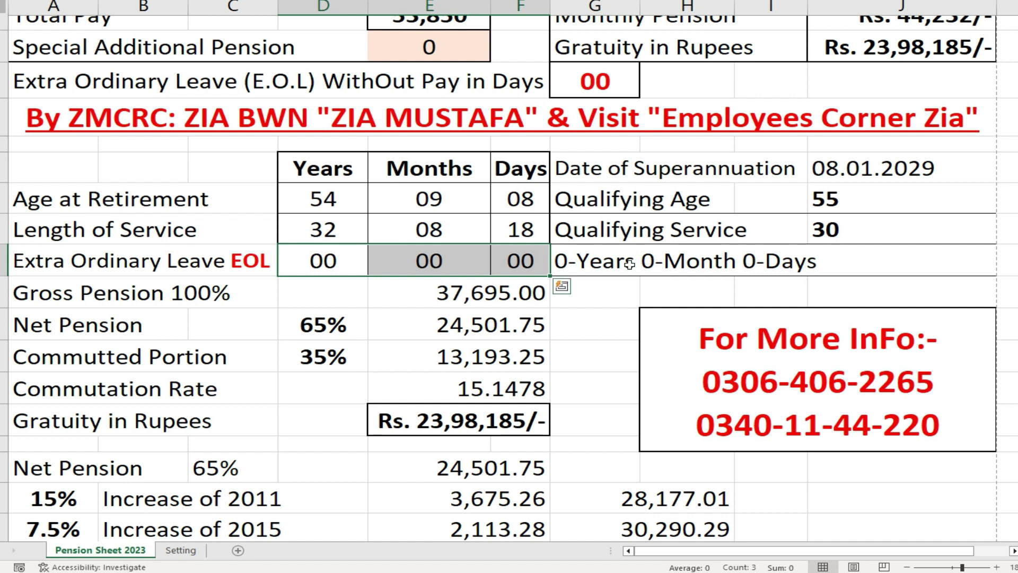
pyautogui.moveTo(825, 199); pyautogui.dragTo(825, 227)
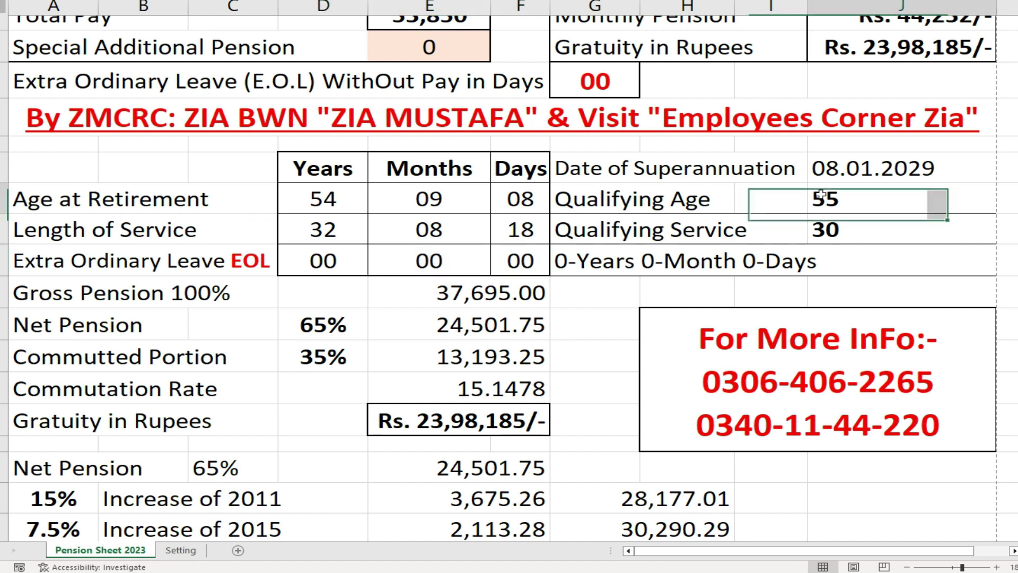
pyautogui.click(825, 228)
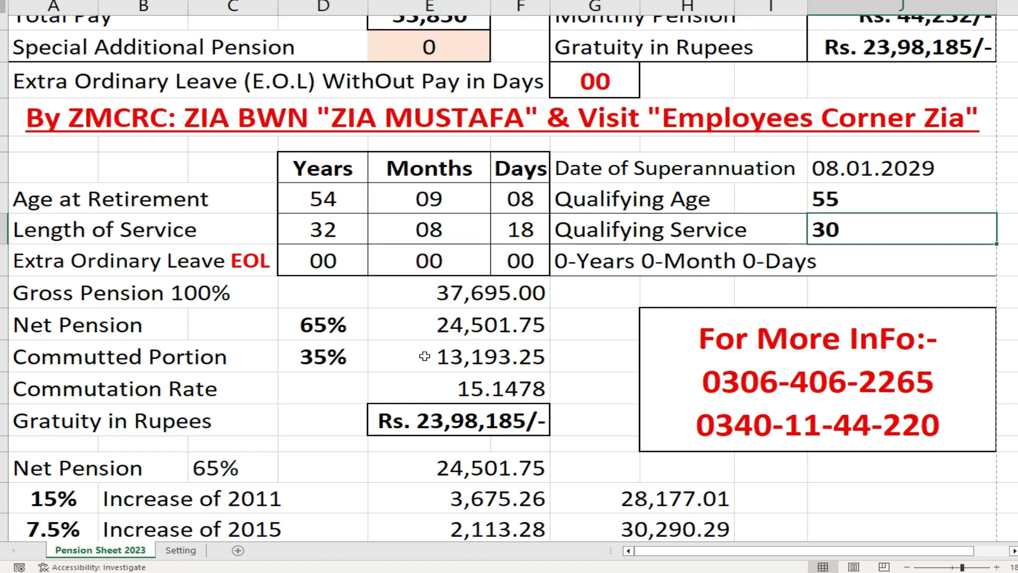
pyautogui.click(450, 297)
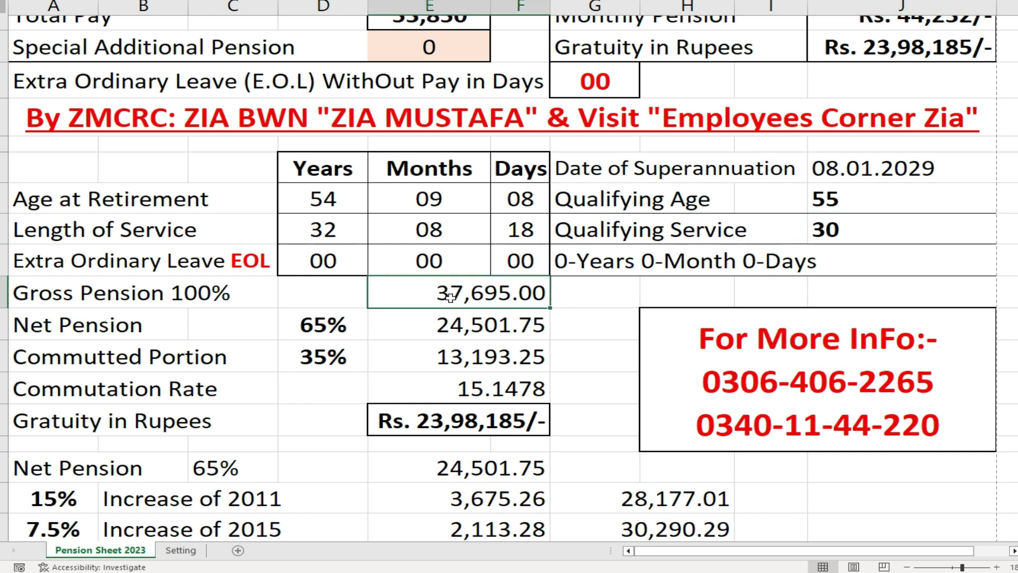
pyautogui.click(451, 326)
pyautogui.click(452, 354)
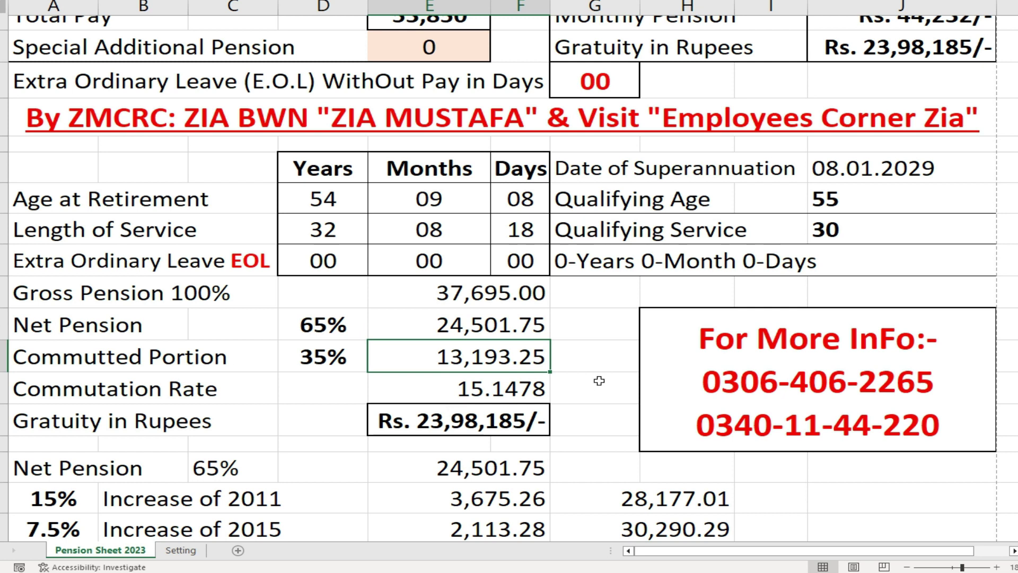
pyautogui.scroll(4, 599, 380)
pyautogui.click(937, 191)
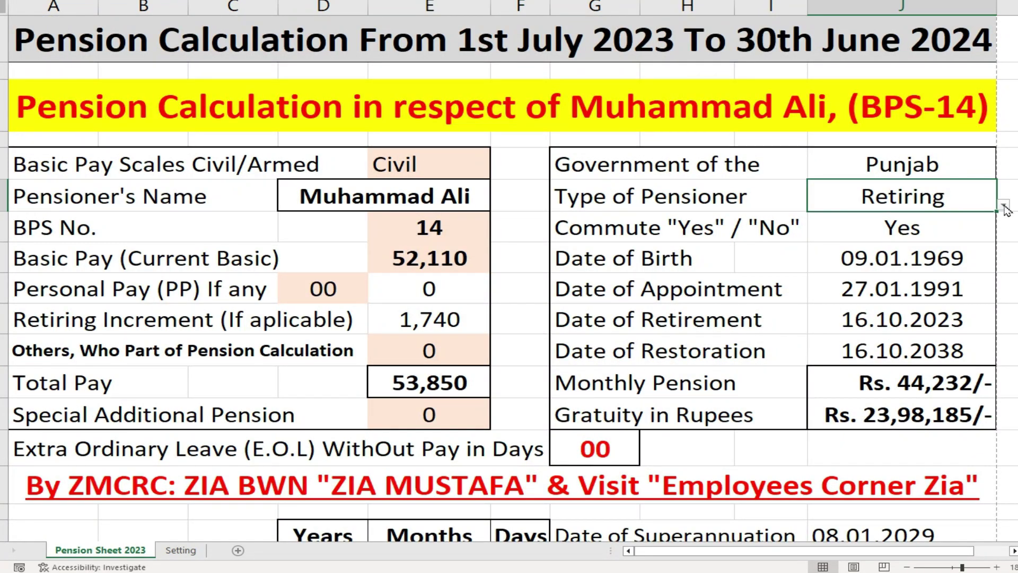
pyautogui.click(1004, 206)
pyautogui.click(848, 234)
pyautogui.scroll(-1, 376, 436)
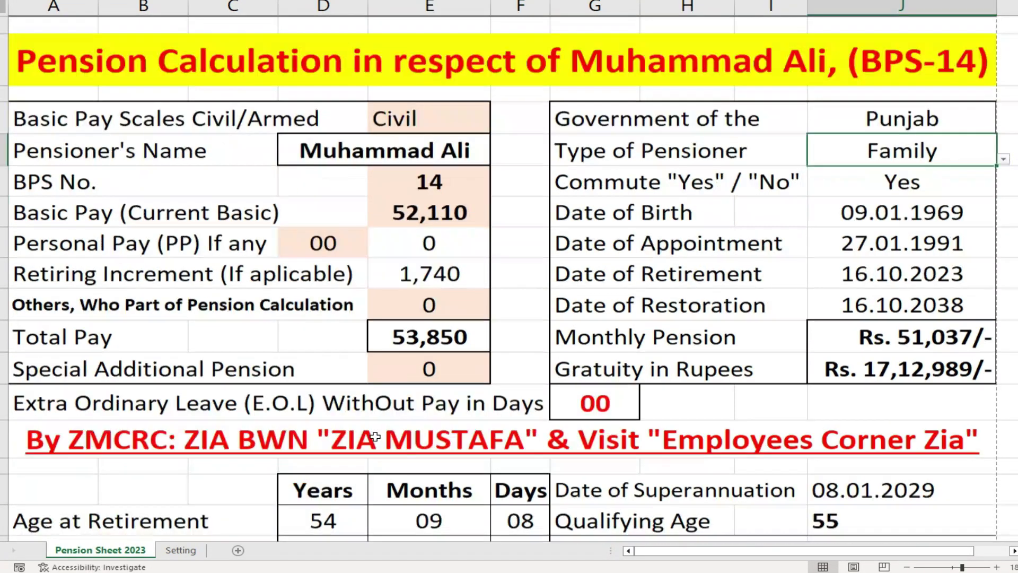
pyautogui.scroll(-3, 375, 435)
pyautogui.scroll(-1, 318, 357)
pyautogui.click(319, 358)
pyautogui.click(323, 324)
pyautogui.scroll(2, 324, 324)
pyautogui.scroll(2, 477, 265)
pyautogui.click(939, 203)
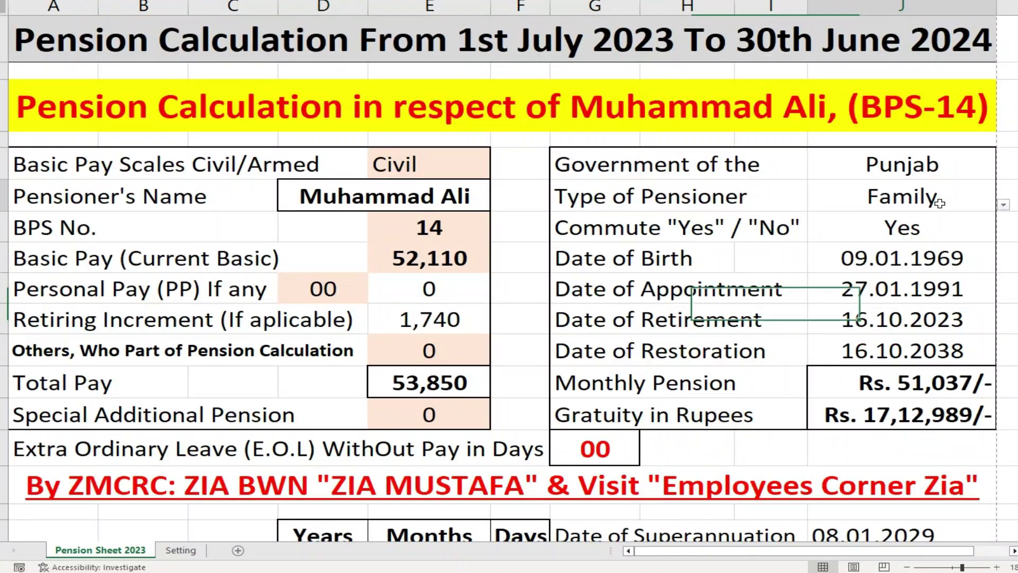
pyautogui.click(1005, 206)
pyautogui.click(848, 221)
pyautogui.scroll(-1, 467, 390)
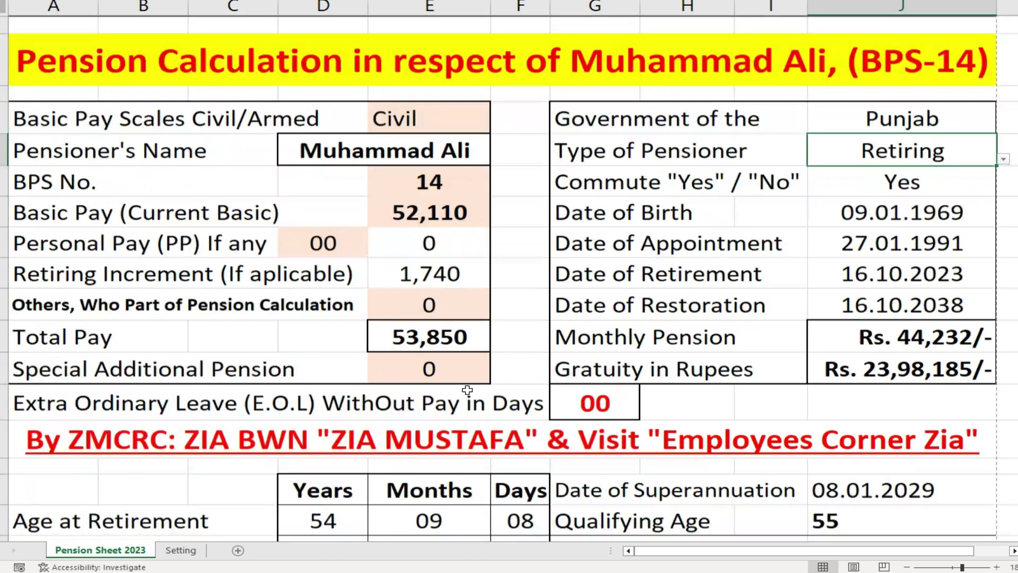
pyautogui.scroll(-5, 467, 390)
pyautogui.scroll(-1, 467, 391)
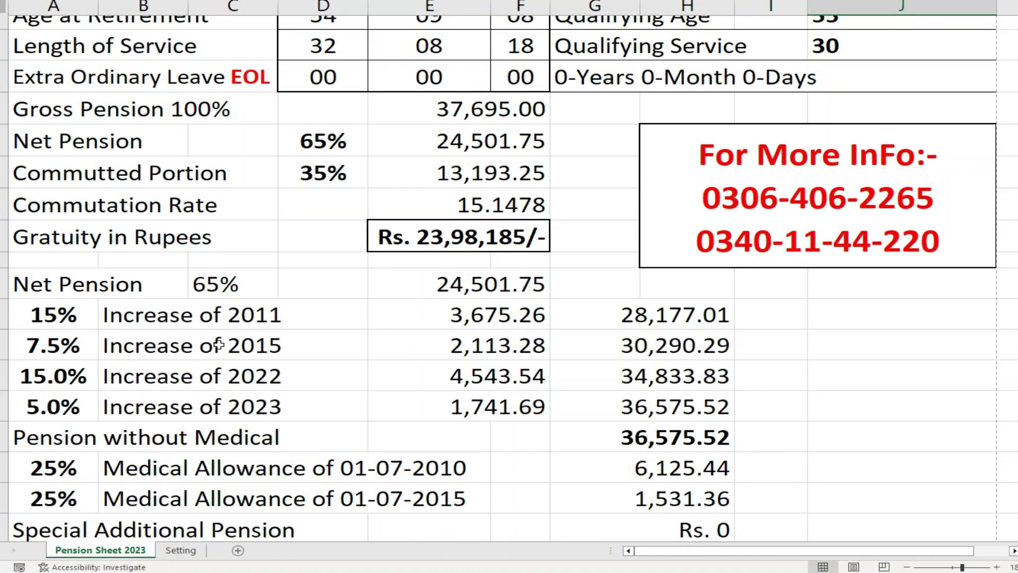
pyautogui.moveTo(53, 315)
pyautogui.mouseDown()
pyautogui.moveTo(553, 412)
pyautogui.moveTo(552, 424)
pyautogui.mouseUp()
pyautogui.scroll(-2, 552, 424)
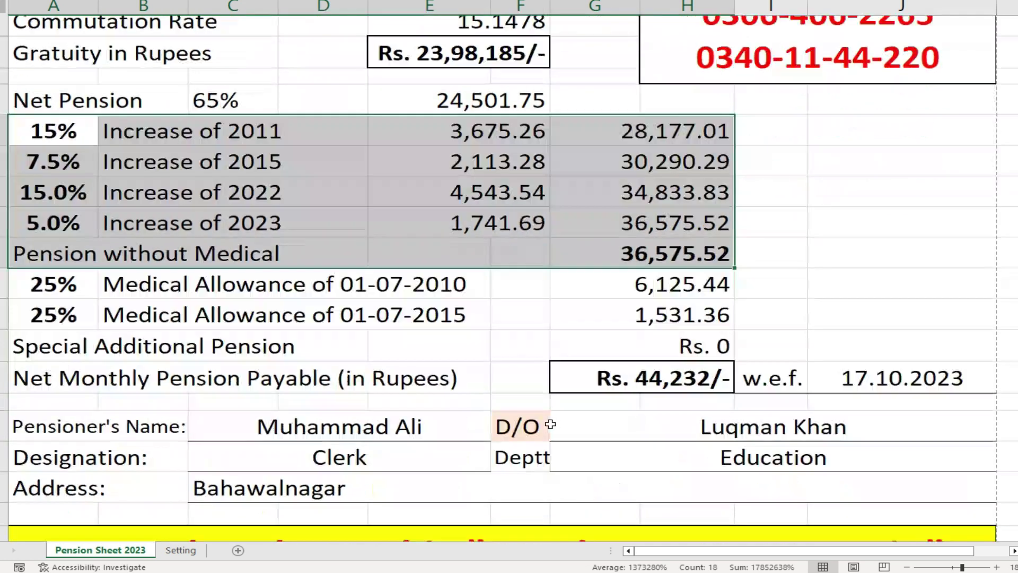
pyautogui.moveTo(35, 283)
pyautogui.mouseDown()
pyautogui.moveTo(53, 315)
pyautogui.moveTo(643, 315)
pyautogui.mouseUp()
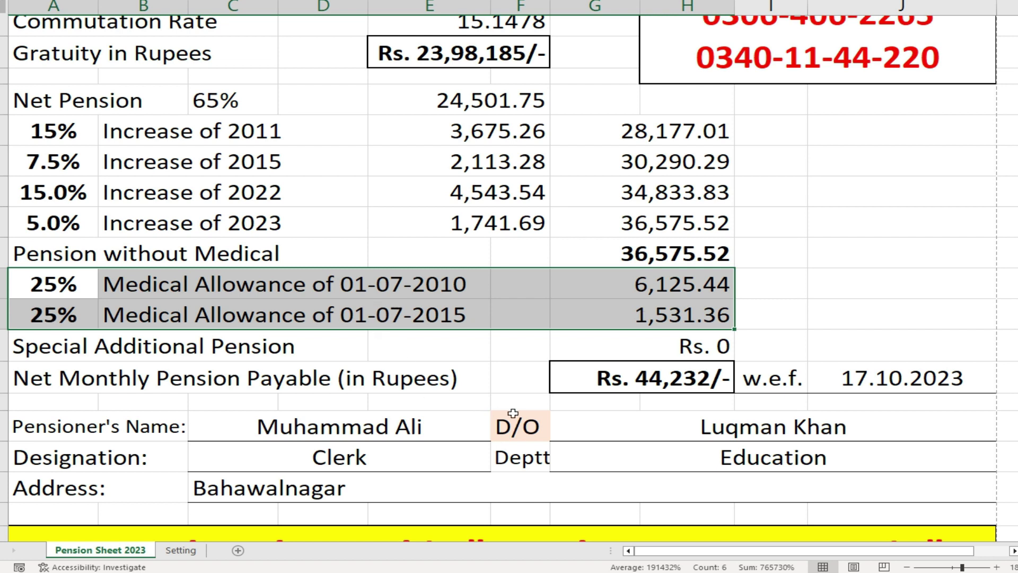
pyautogui.click(588, 376)
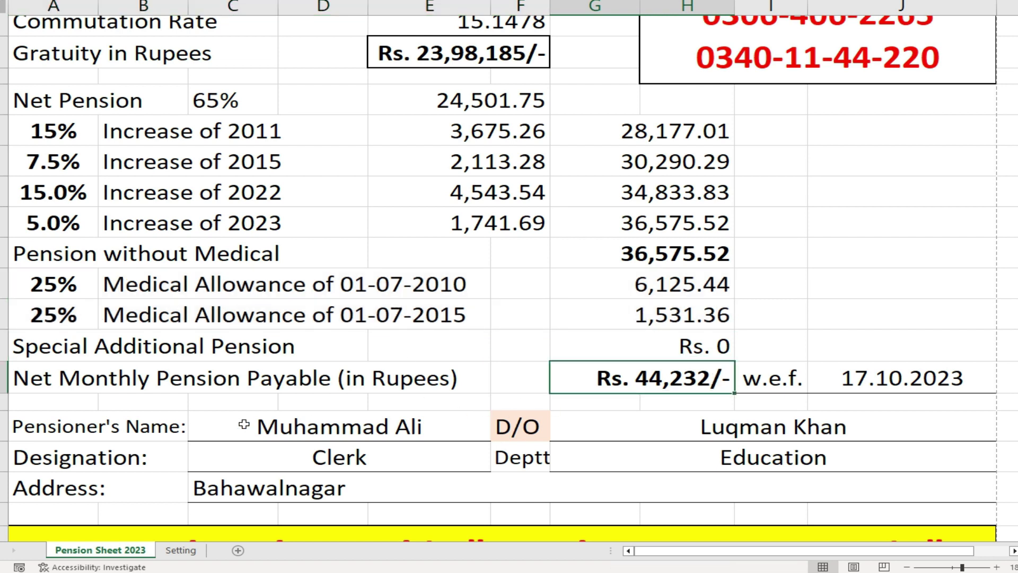
pyautogui.scroll(-1, 243, 421)
pyautogui.scroll(-1, 243, 420)
pyautogui.moveTo(259, 241)
pyautogui.mouseDown()
pyautogui.moveTo(711, 269)
pyautogui.moveTo(722, 318)
pyautogui.mouseUp()
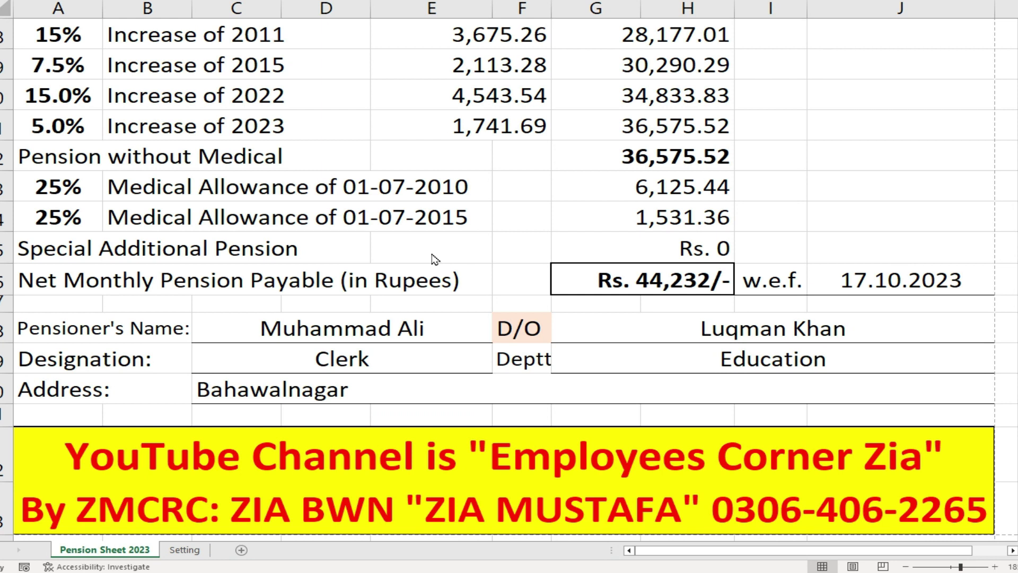
# Go to the Setting sheet and scroll through its pay scale, BPS and age rate tables
pyautogui.click(183, 551)
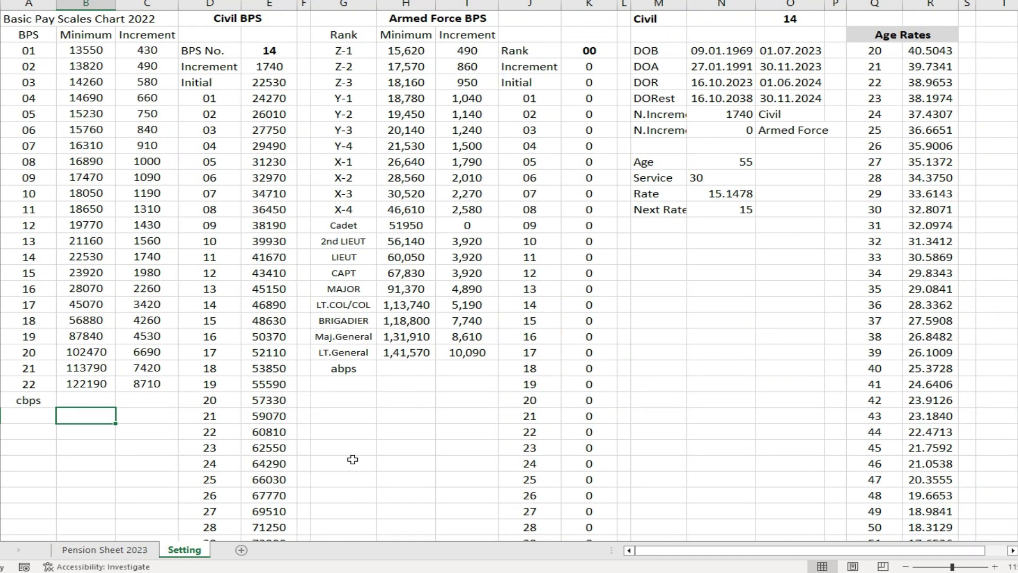
pyautogui.scroll(-2, 352, 460)
pyautogui.scroll(-3, 352, 459)
pyautogui.scroll(-1, 352, 459)
pyautogui.scroll(6, 353, 459)
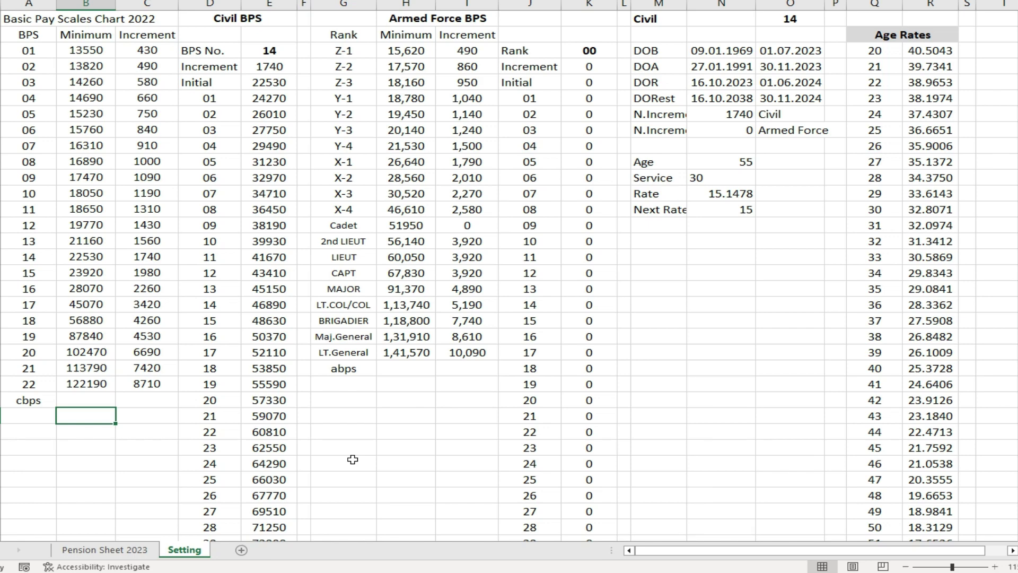